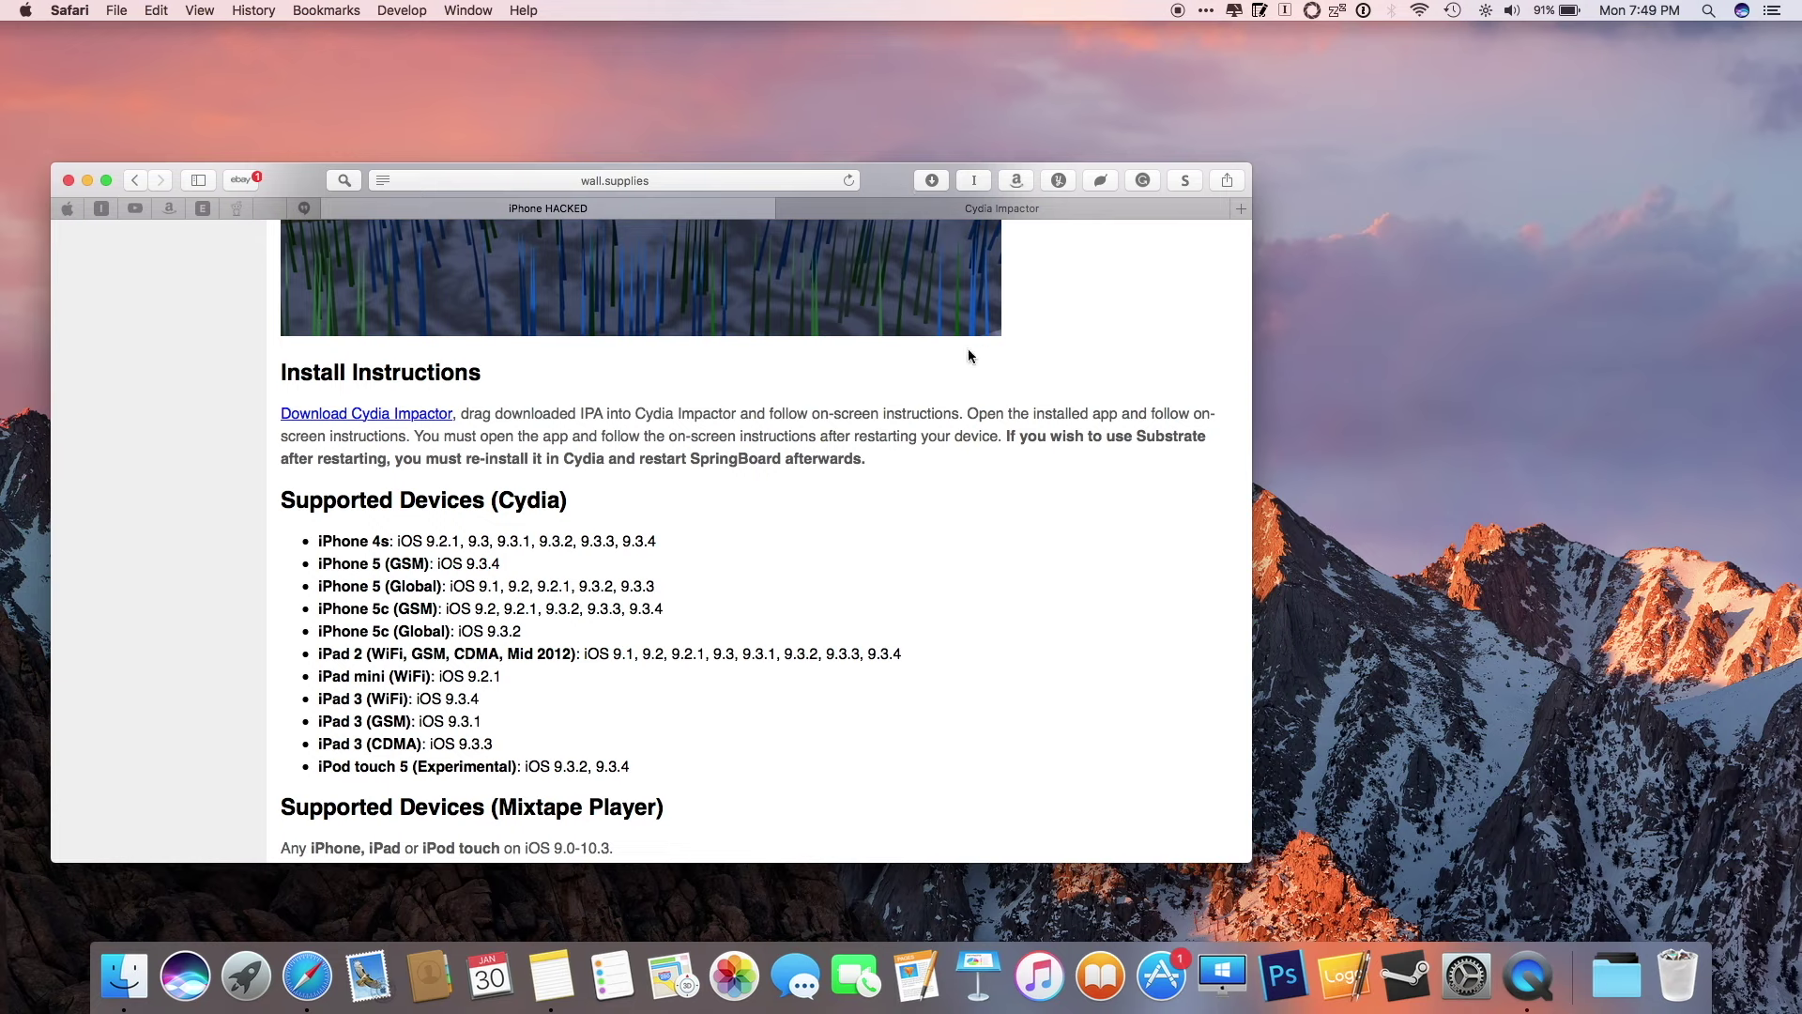
pyautogui.scroll(5, 1035, 315)
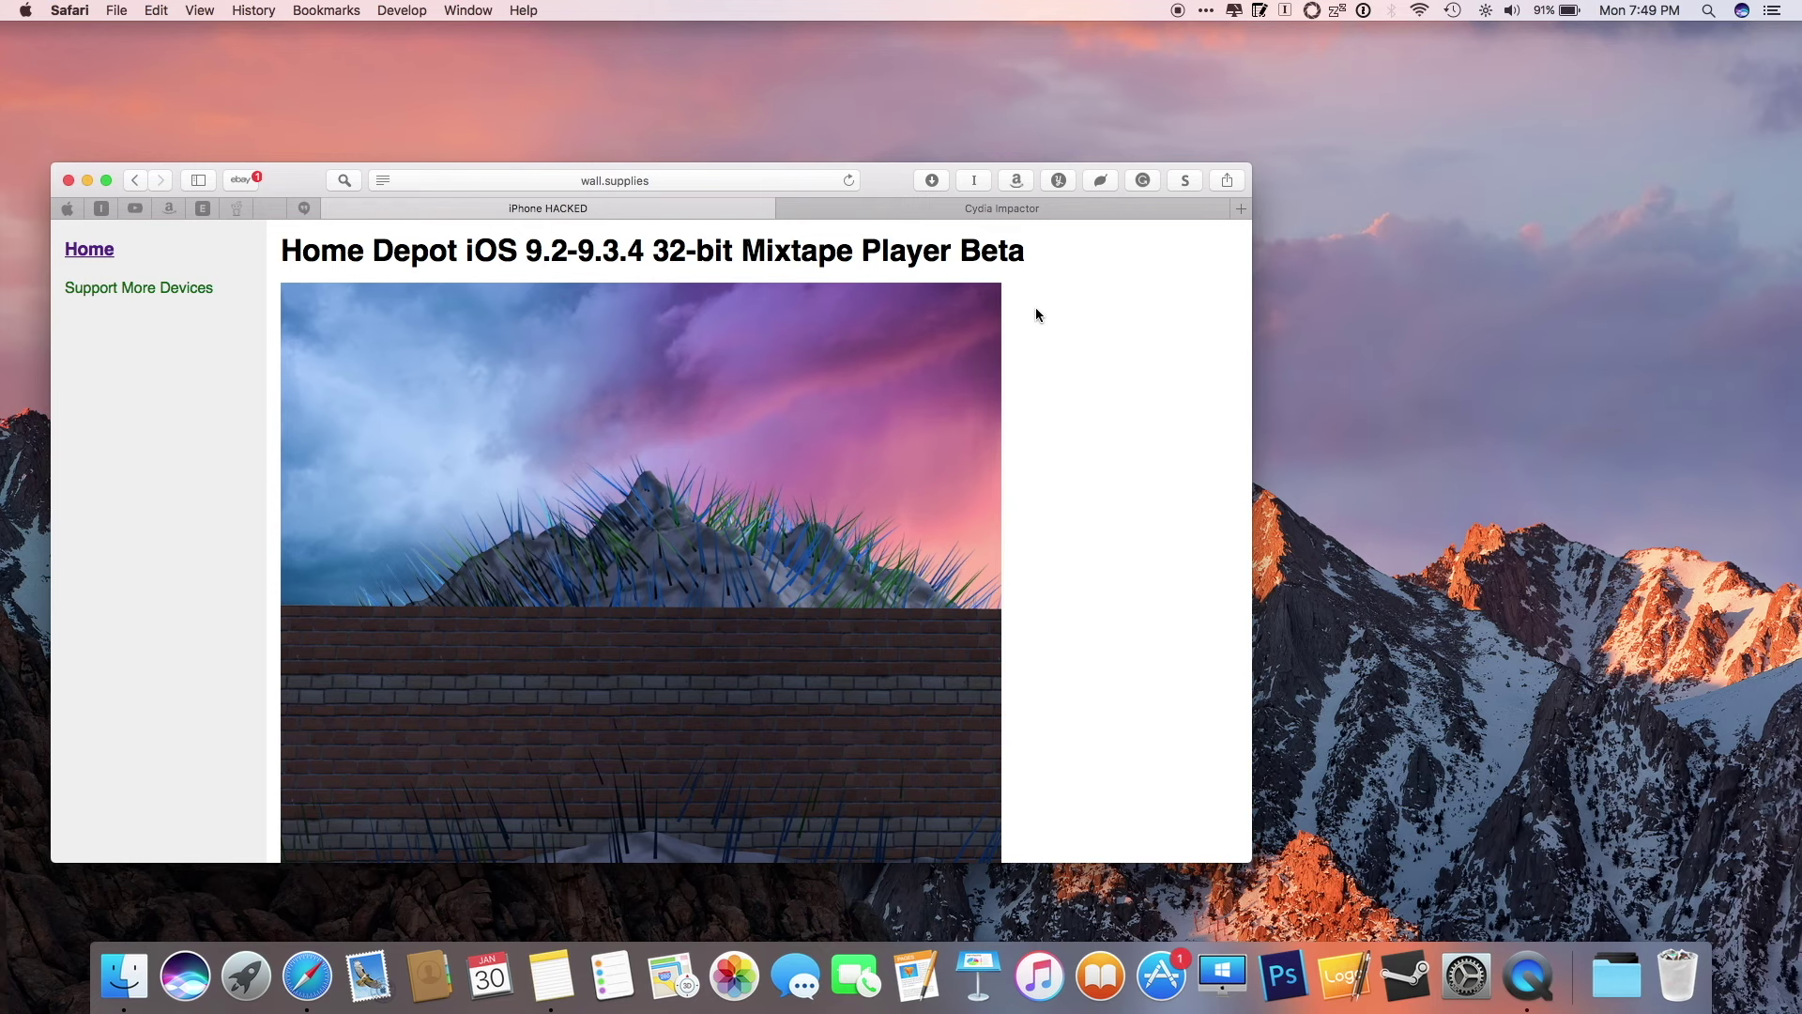
pyautogui.scroll(-1, 1035, 315)
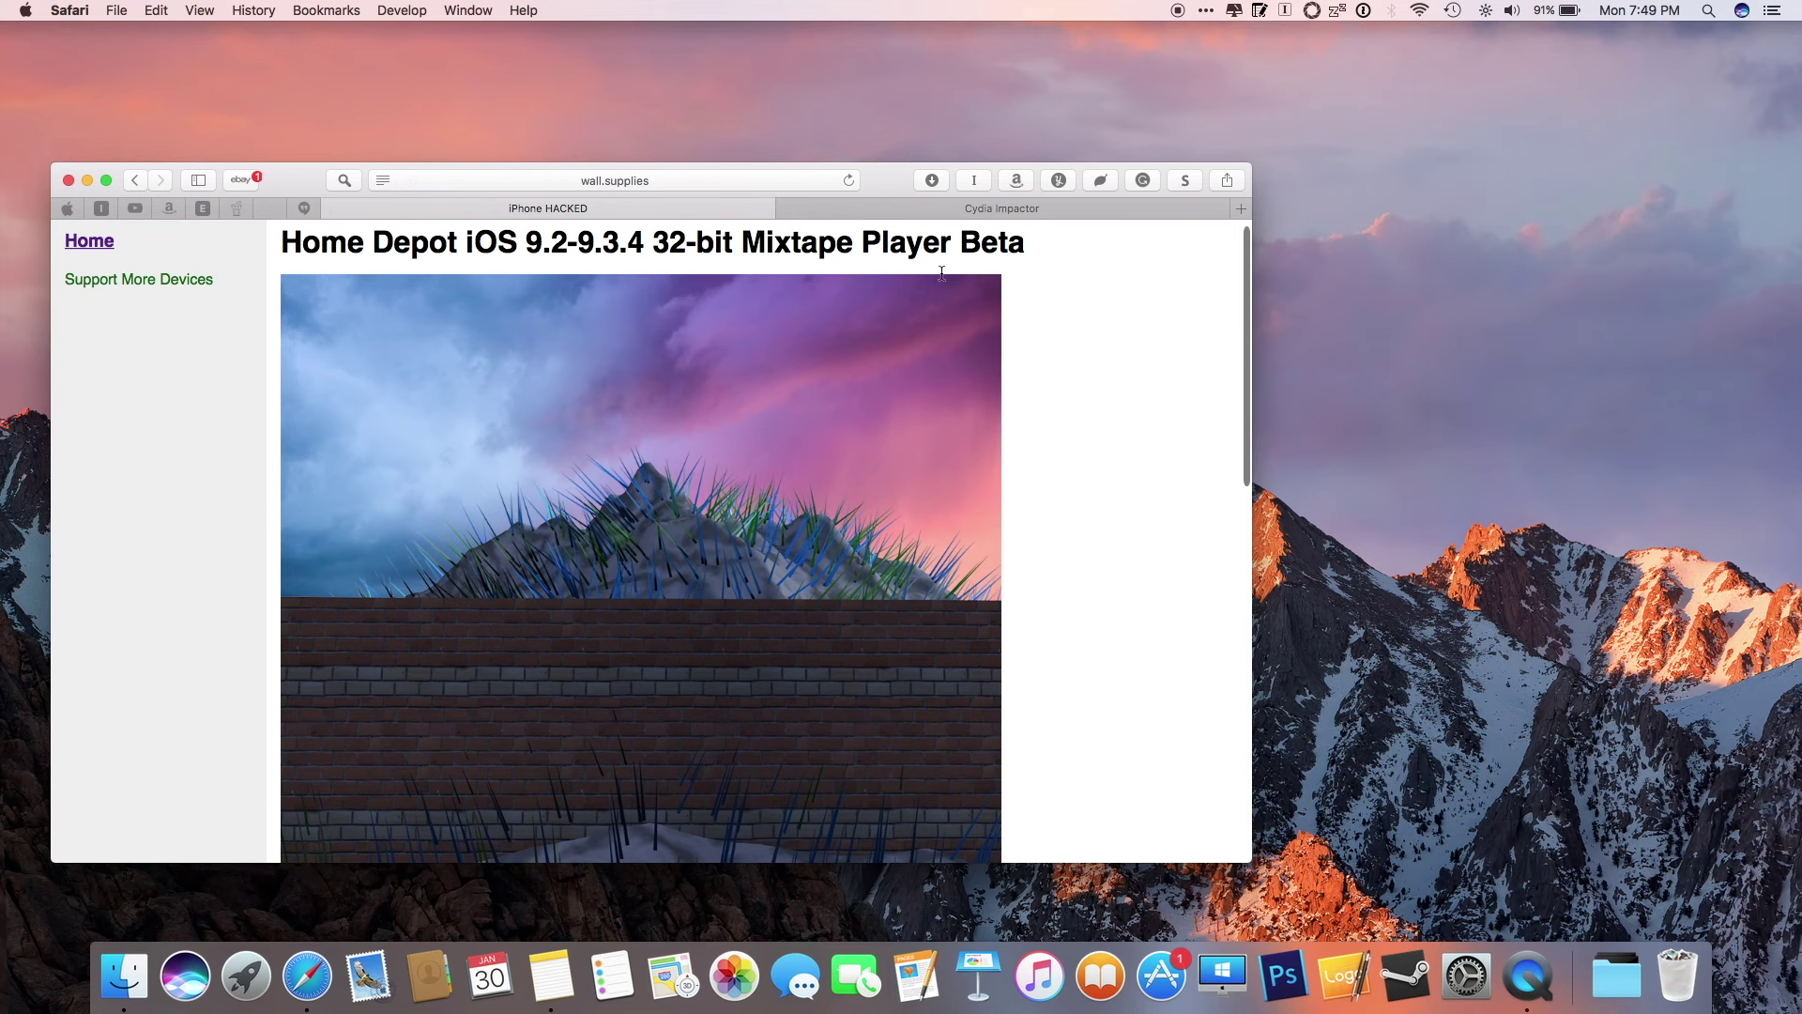
pyautogui.scroll(1, 1009, 302)
pyautogui.scroll(-1, 1008, 311)
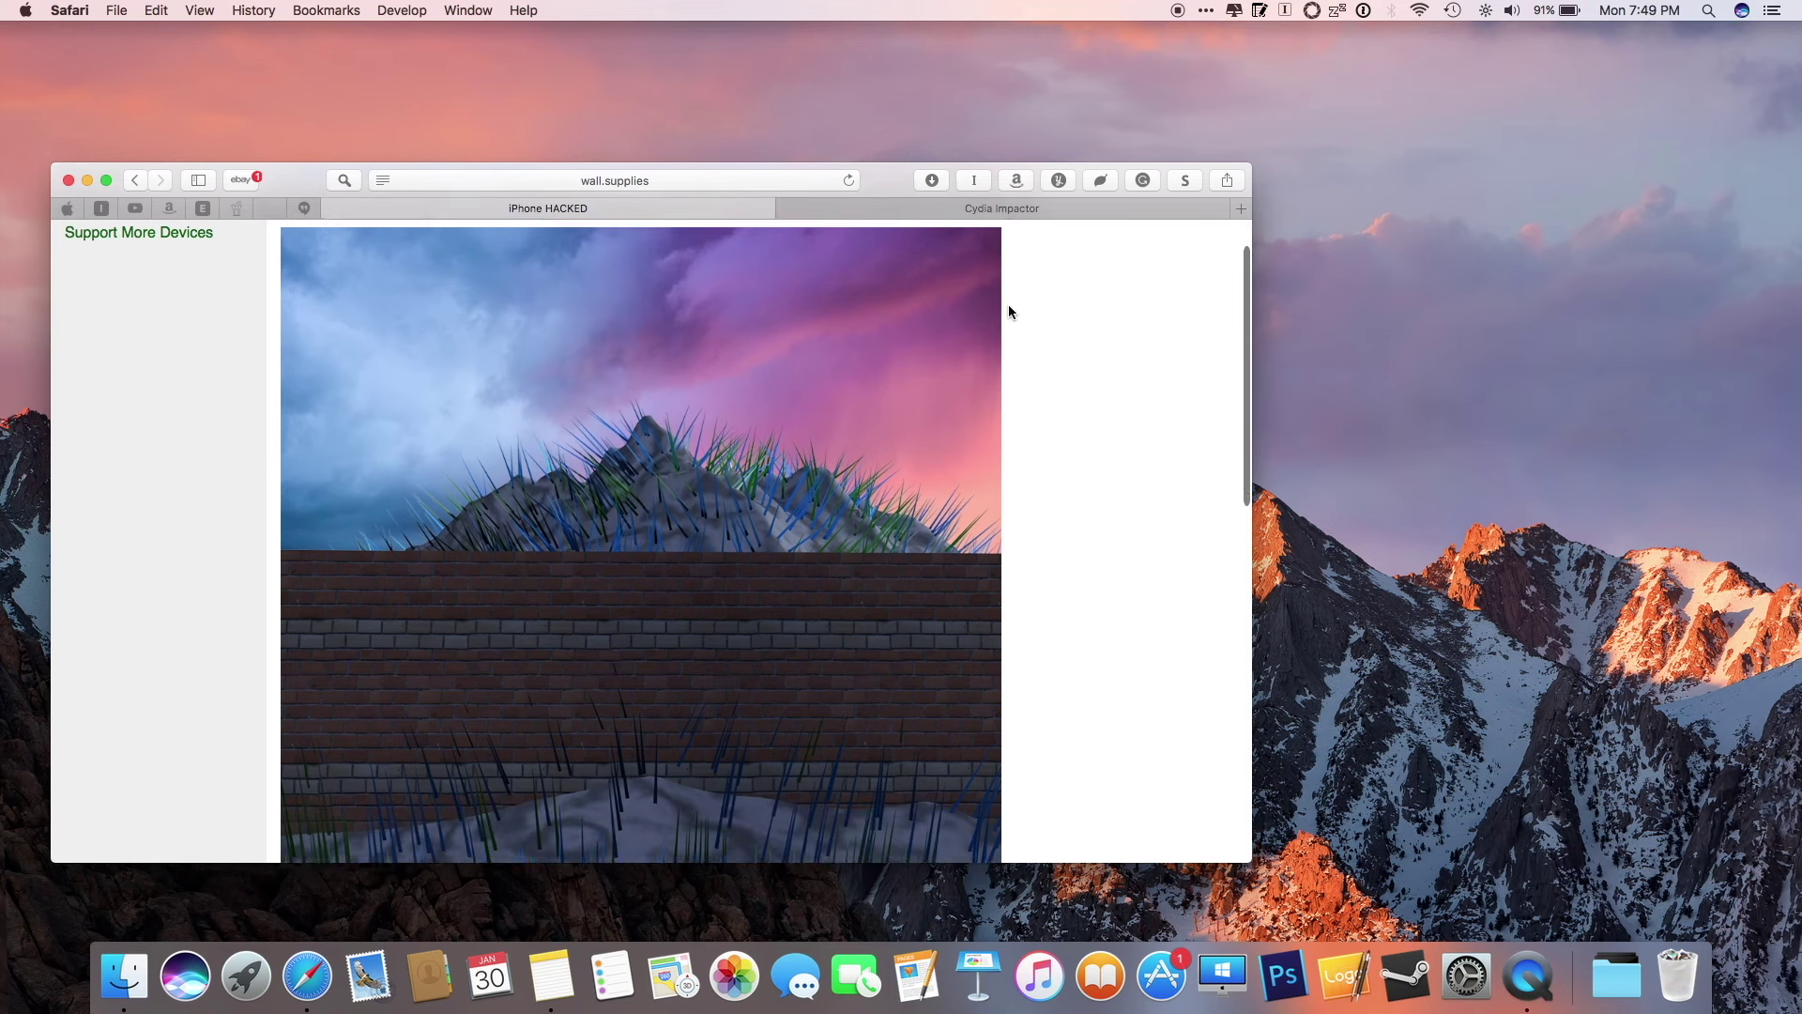
pyautogui.scroll(-5, 1009, 312)
pyautogui.scroll(-2, 1009, 311)
pyautogui.scroll(-2, 1008, 311)
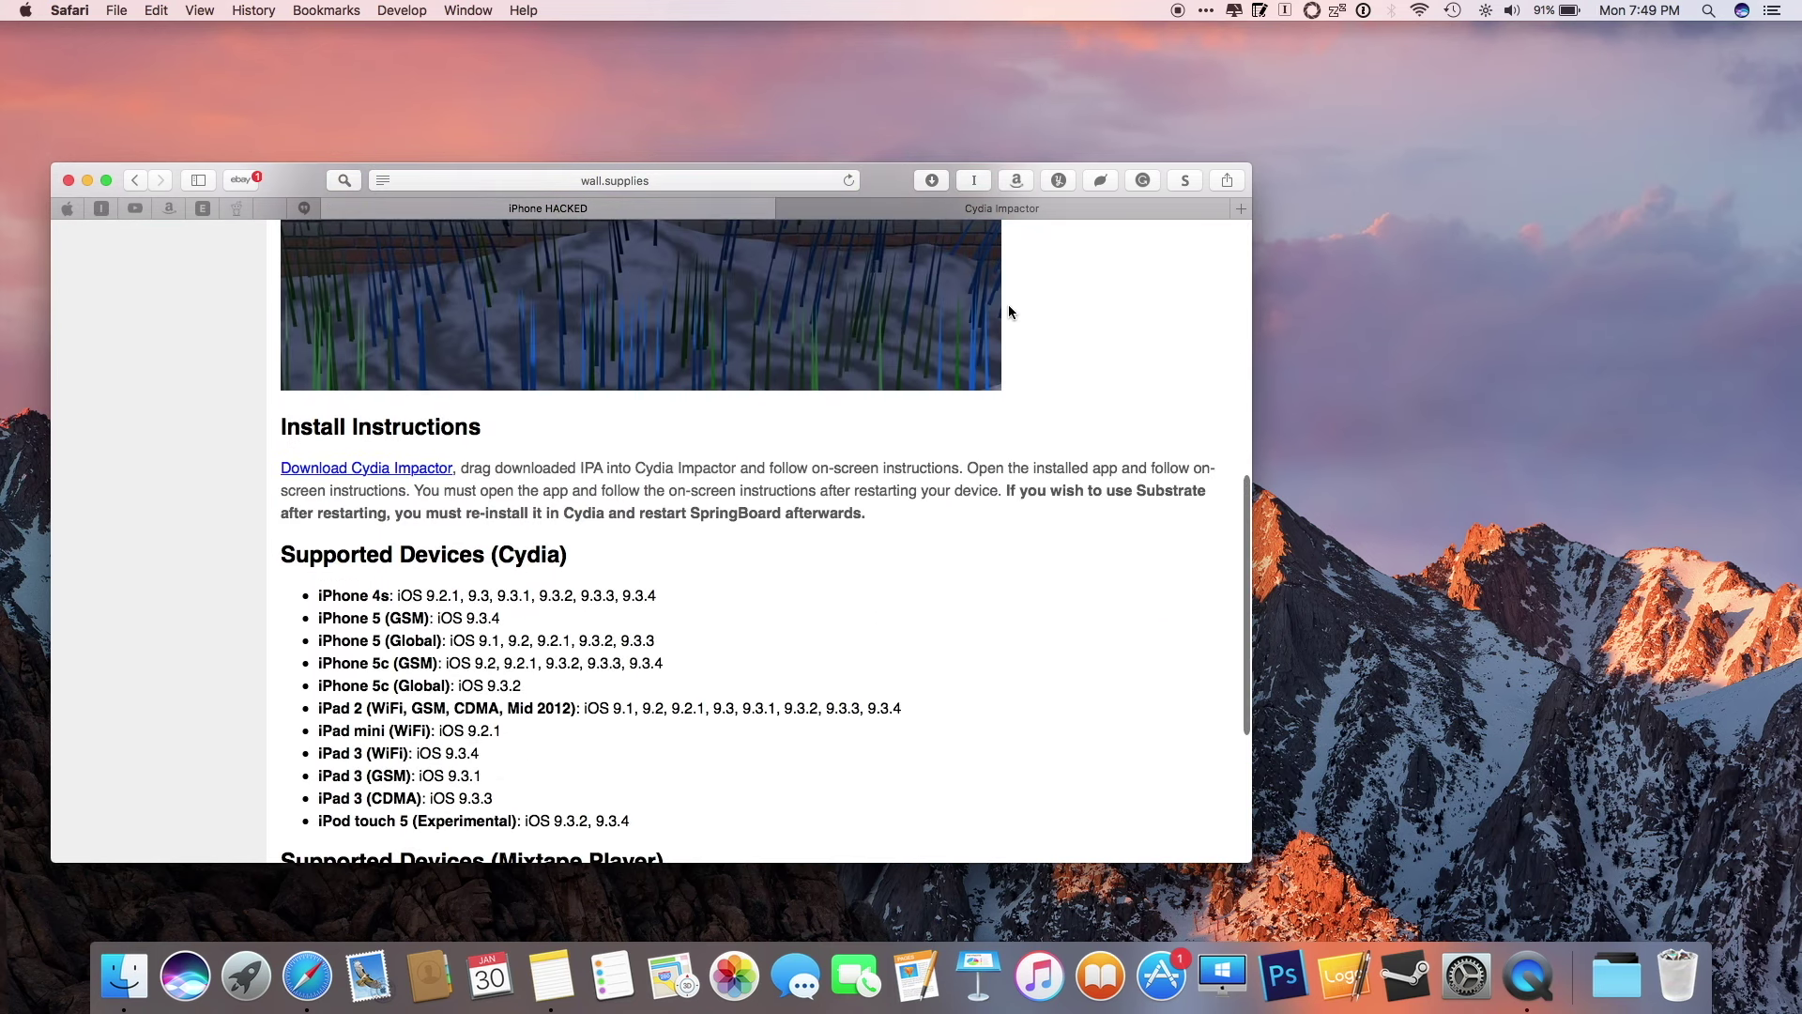
pyautogui.scroll(-1, 1008, 312)
pyautogui.scroll(-2, 1008, 311)
pyautogui.scroll(1, 1009, 311)
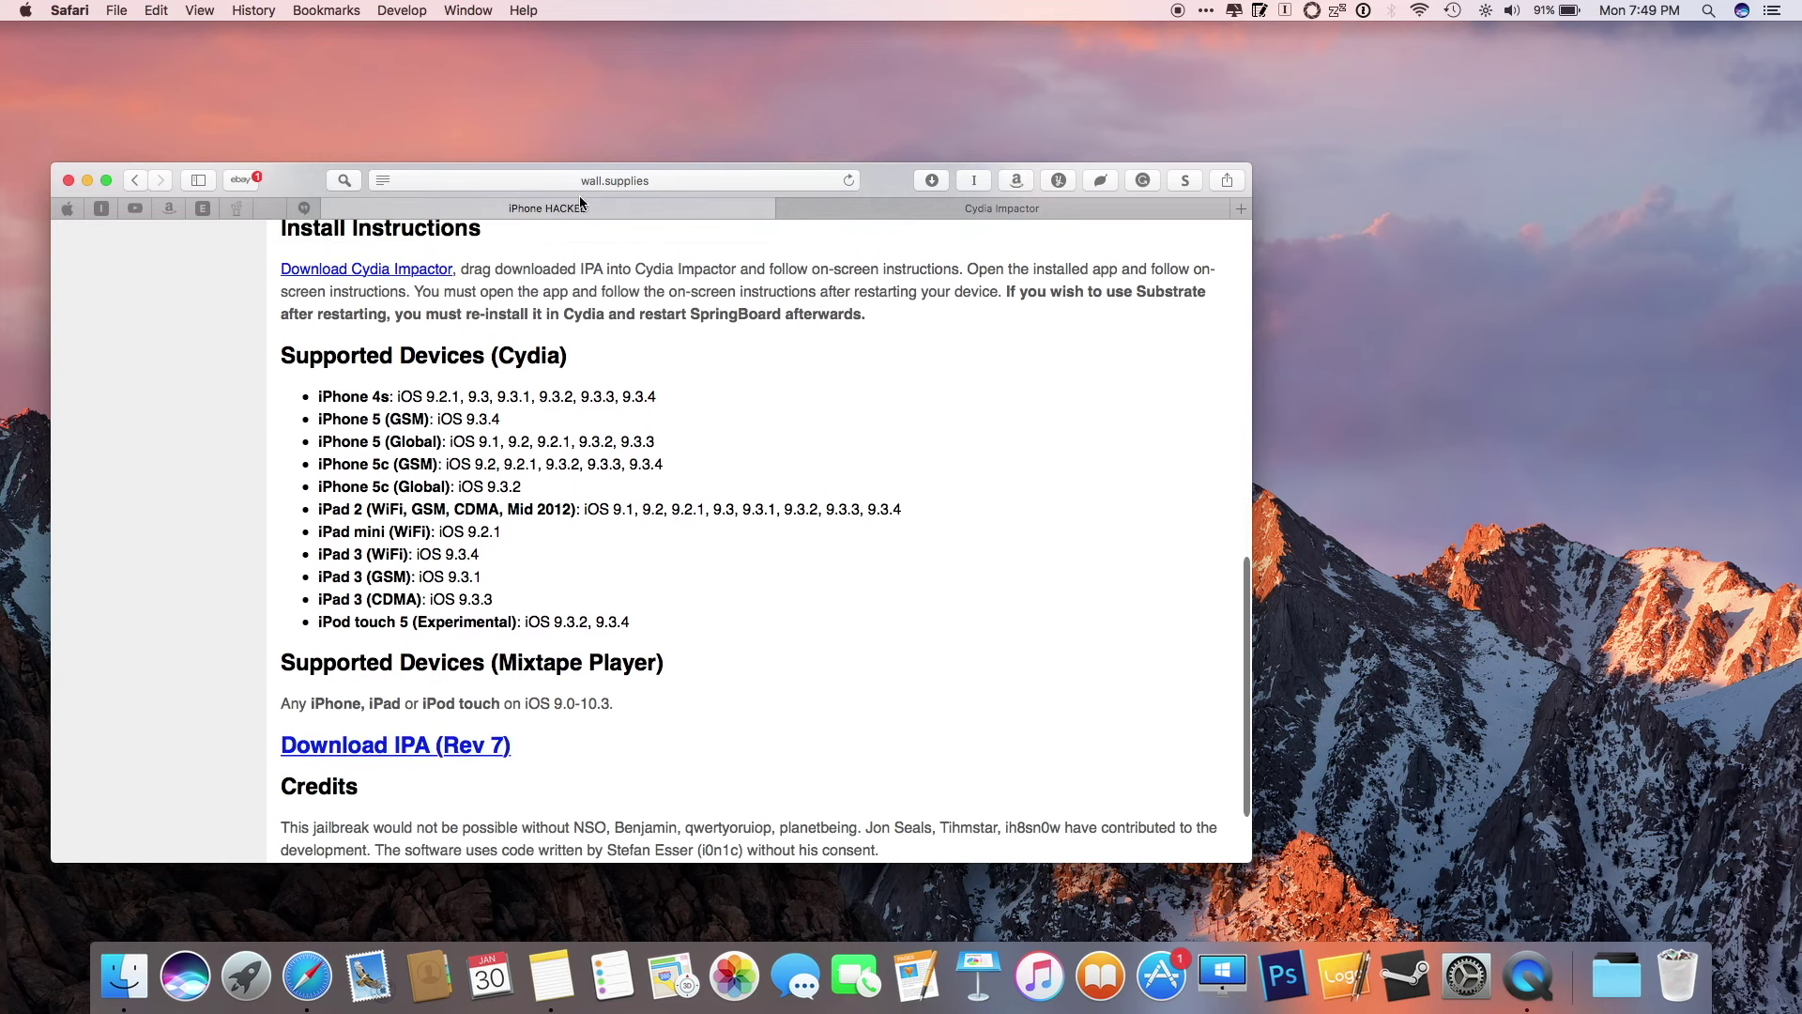
# - Close the Cydia Impactor download page and get the Home Depot IPA (Rev 7) from wall.supplies
pyautogui.click(893, 207)
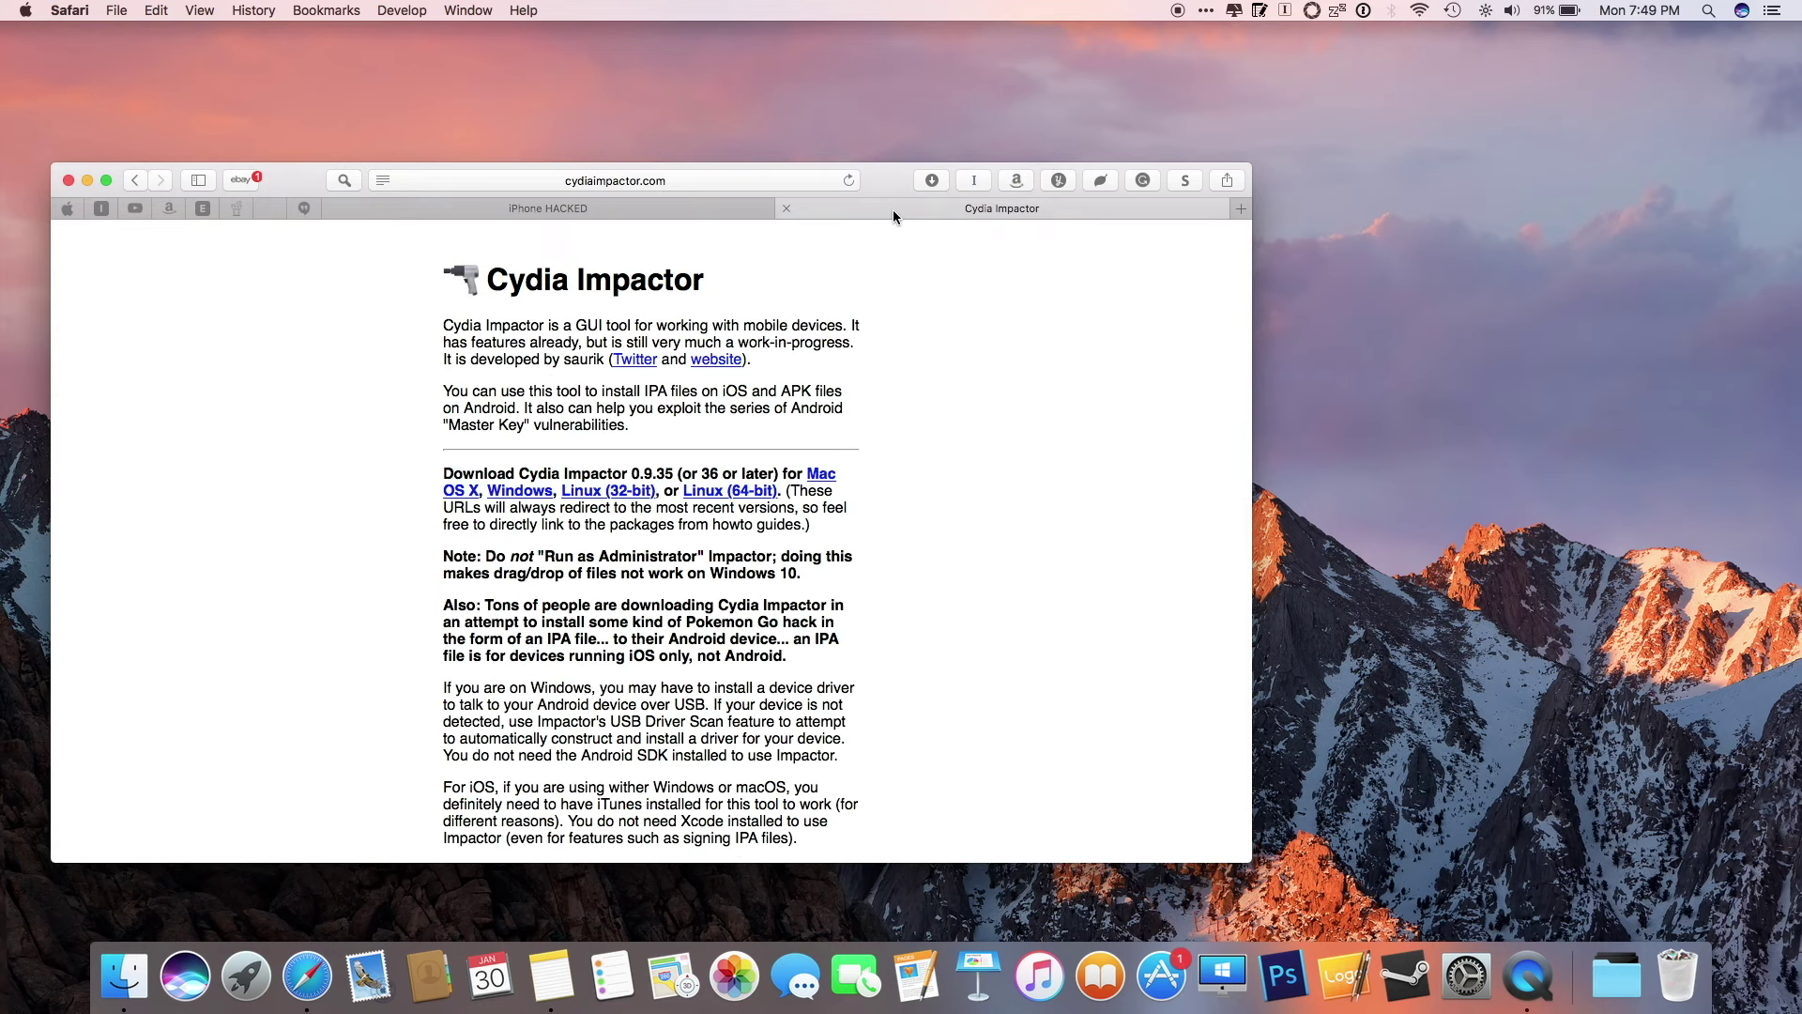
pyautogui.scroll(-1, 869, 391)
pyautogui.scroll(-1, 869, 392)
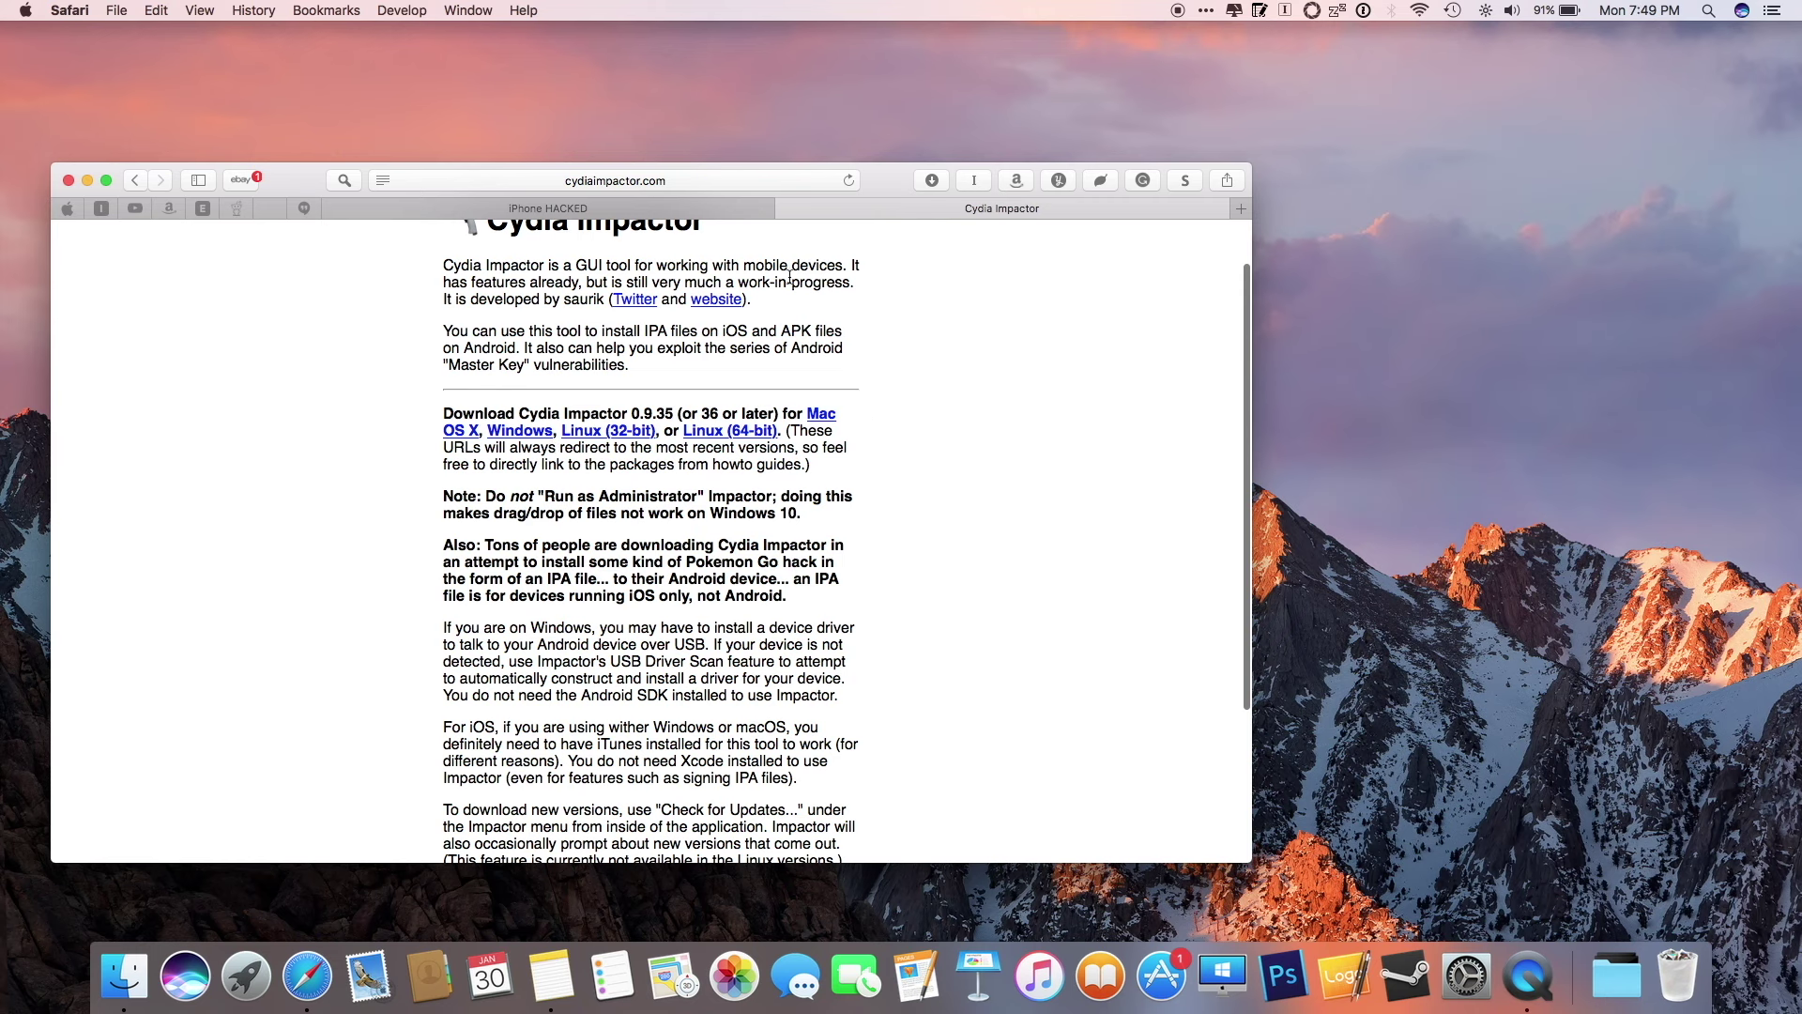
pyautogui.moveTo(548, 209)
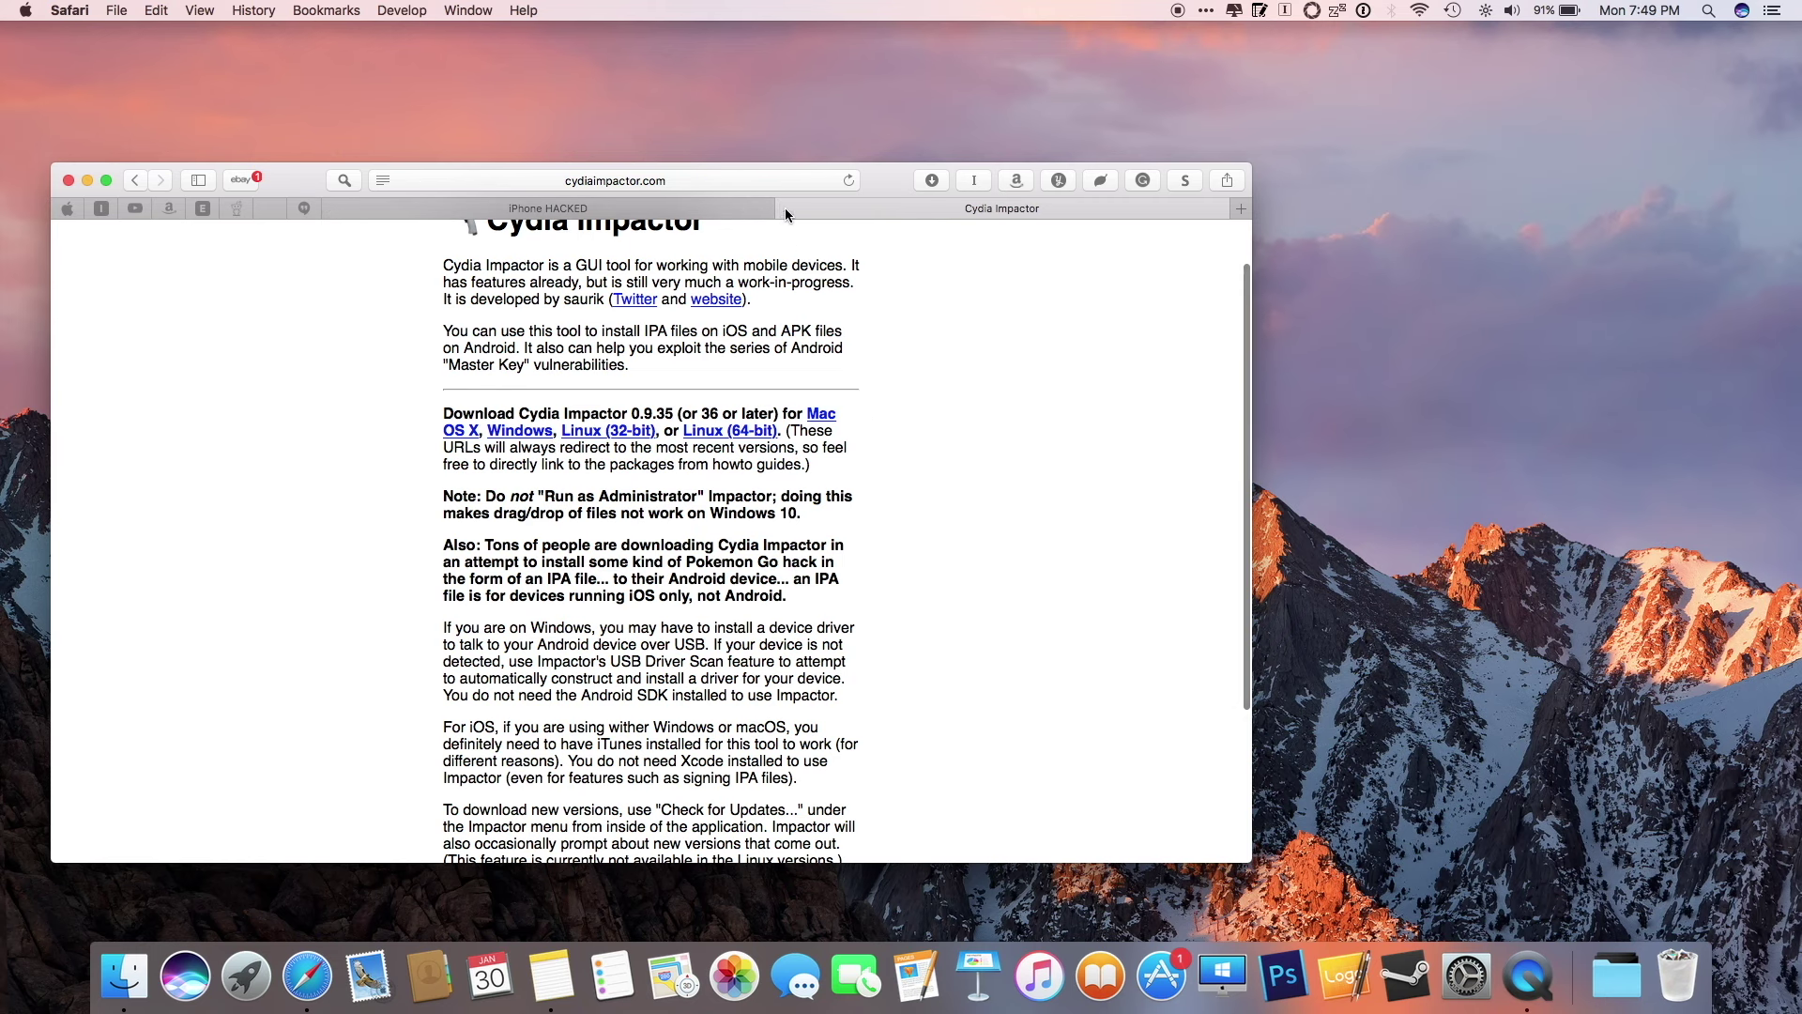
pyautogui.click(787, 209)
pyautogui.scroll(-1, 656, 676)
pyautogui.scroll(-1, 657, 680)
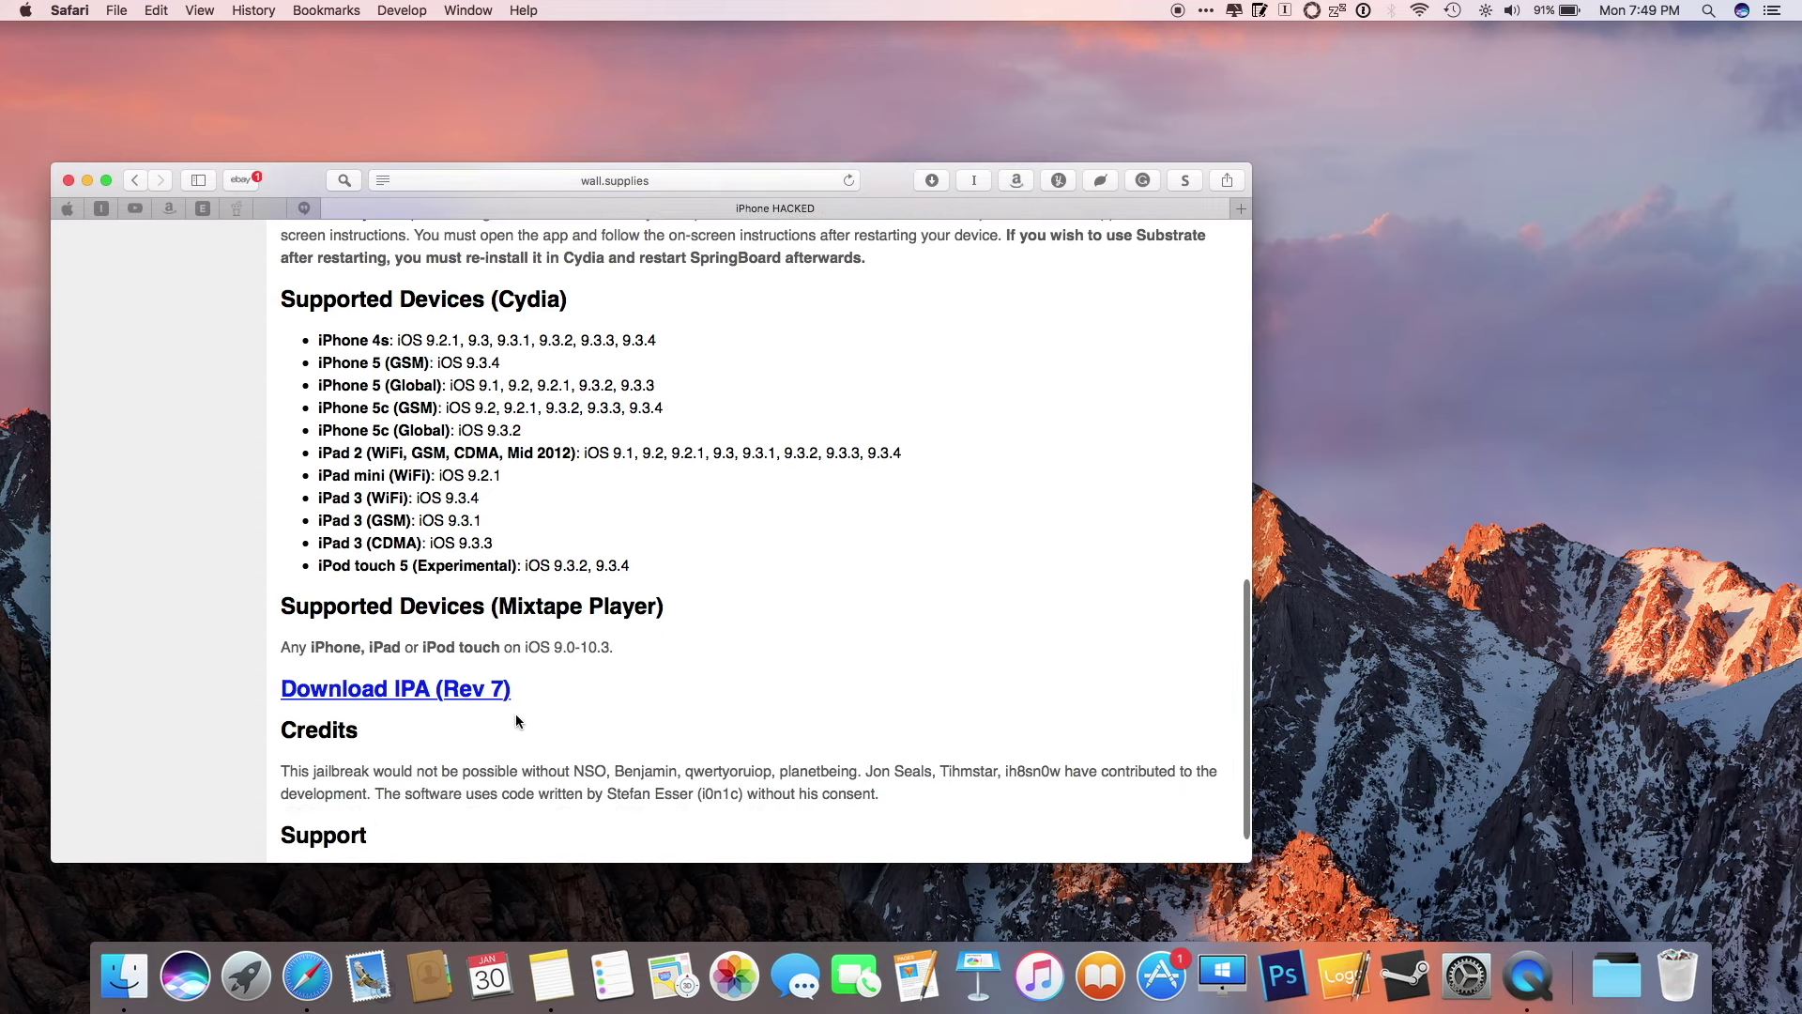
pyautogui.click(442, 694)
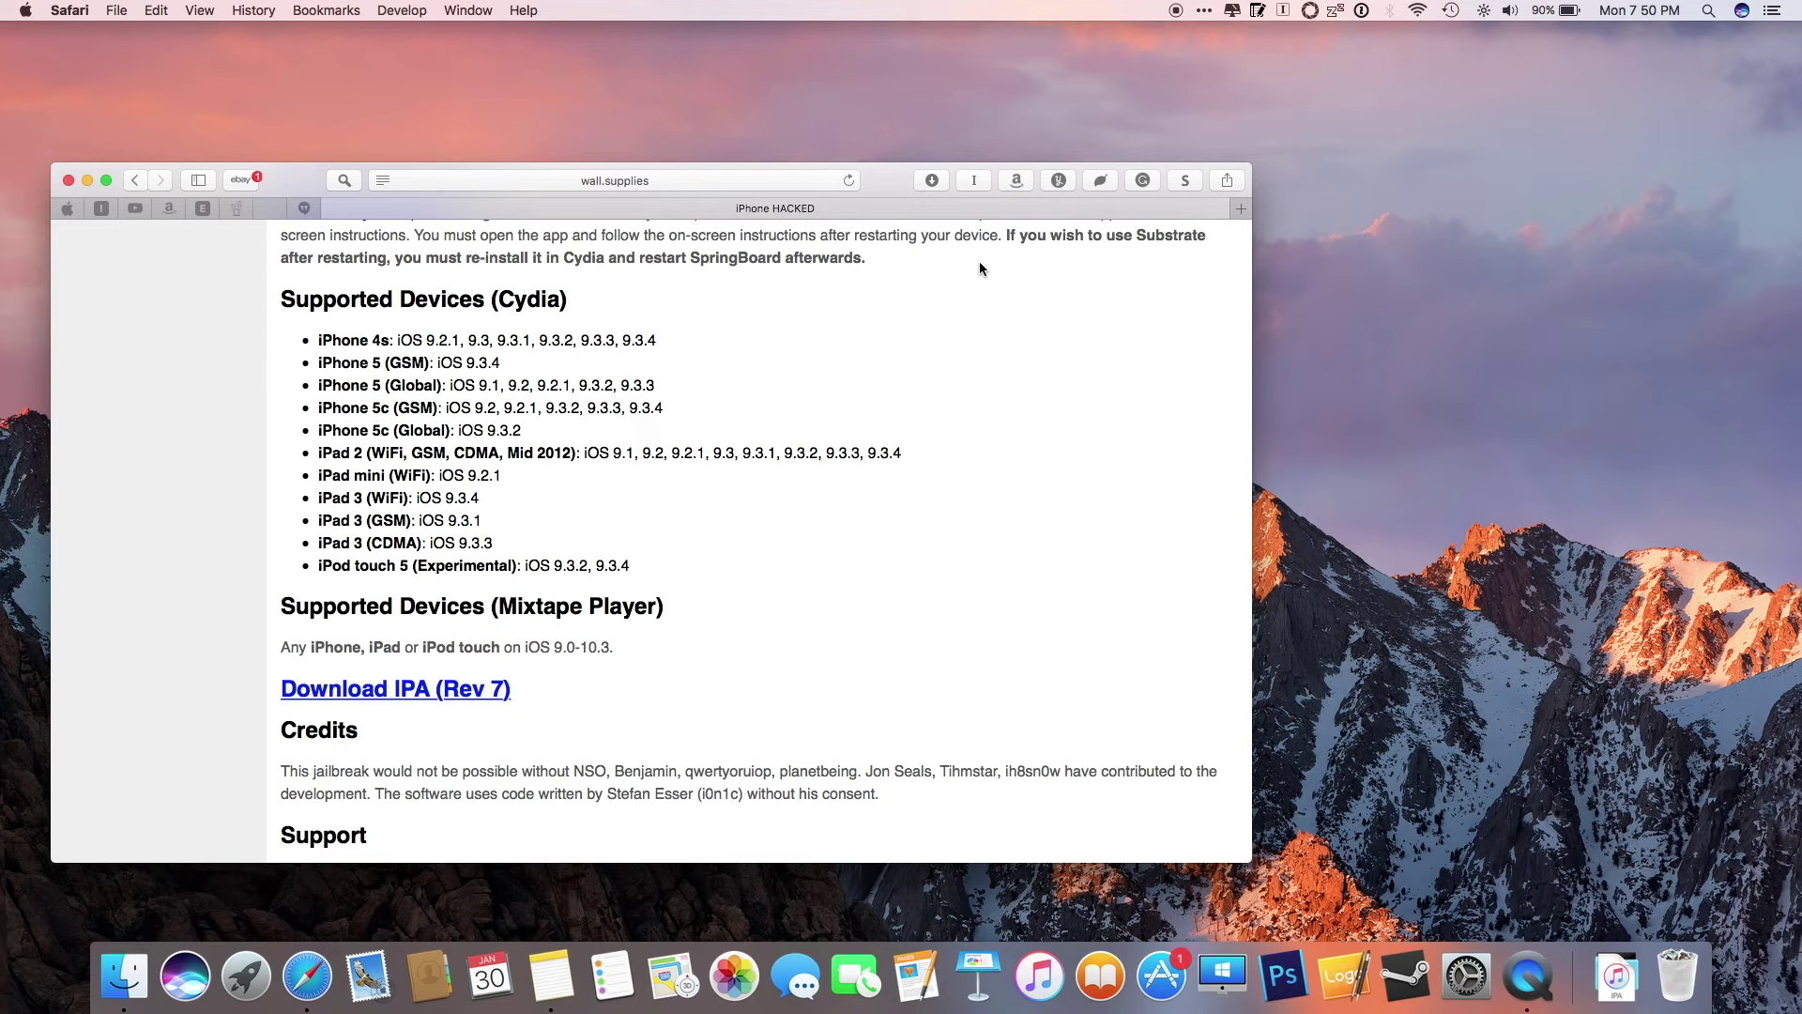
pyautogui.scroll(-2, 1060, 358)
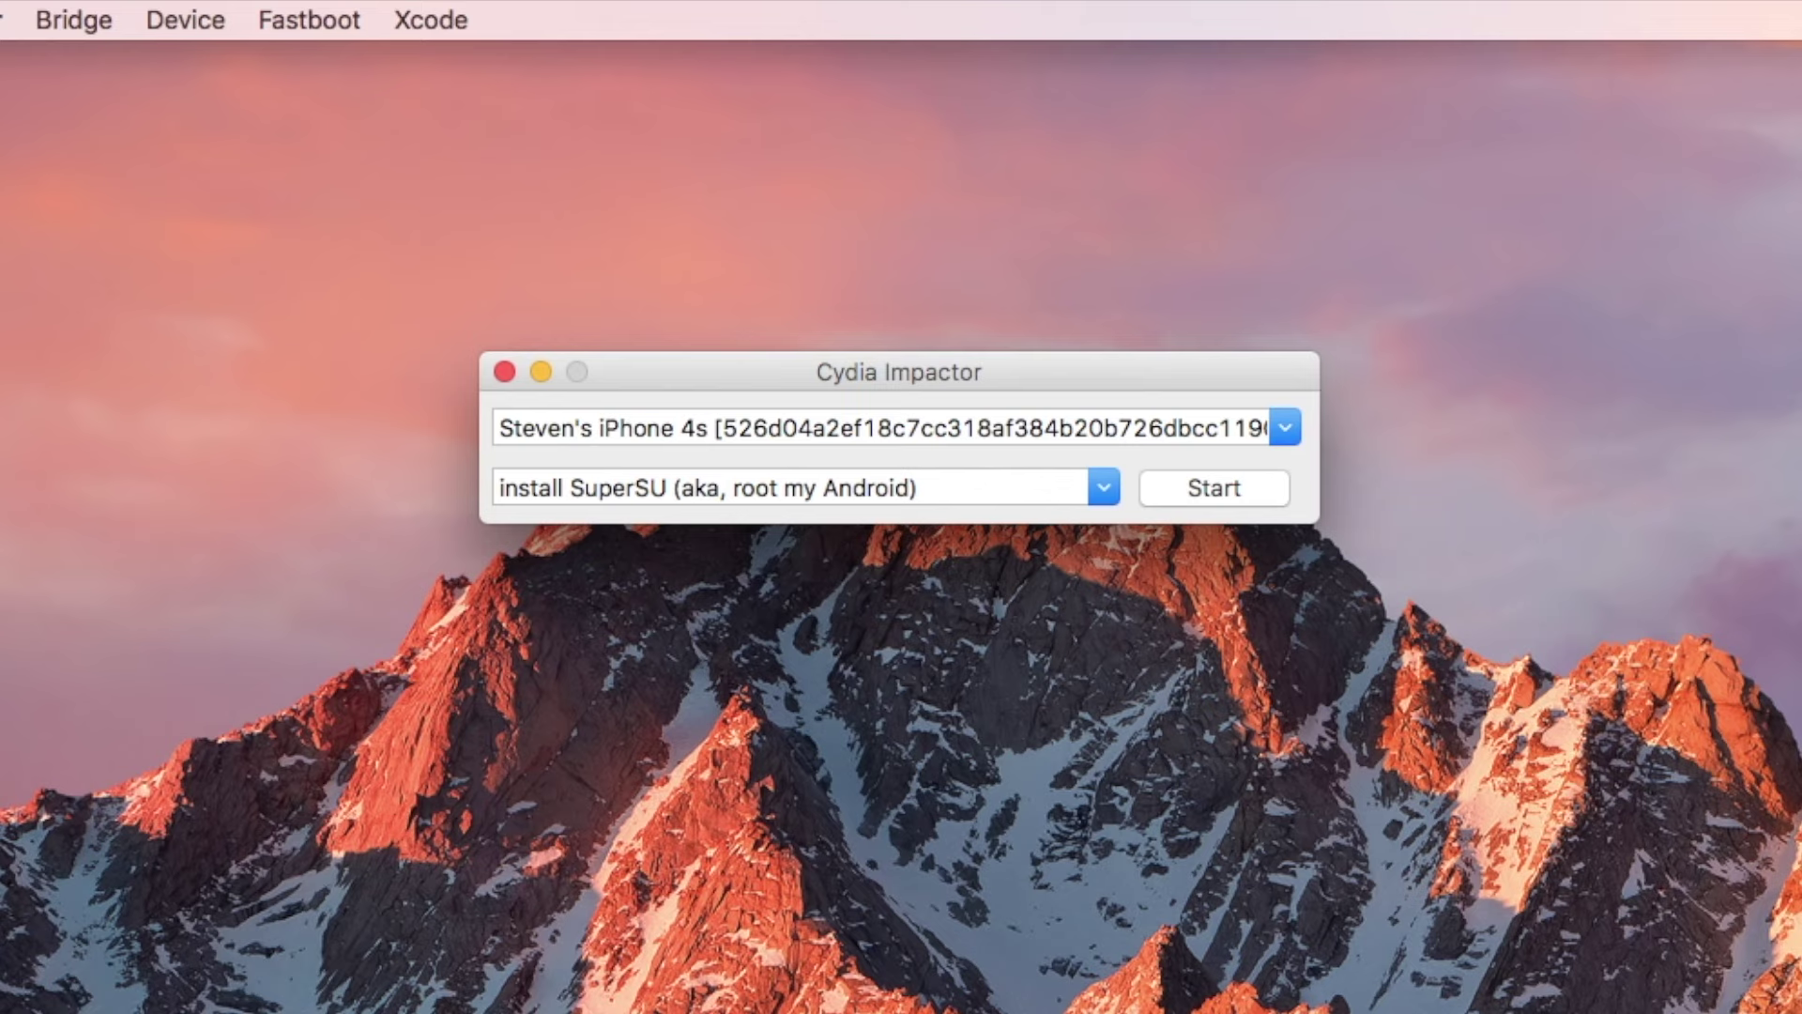
# - Drop the downloaded Home Depot IPA from the Dock onto the Cydia Impactor window
pyautogui.moveTo(1485, 852); pyautogui.dragTo(1145, 493)
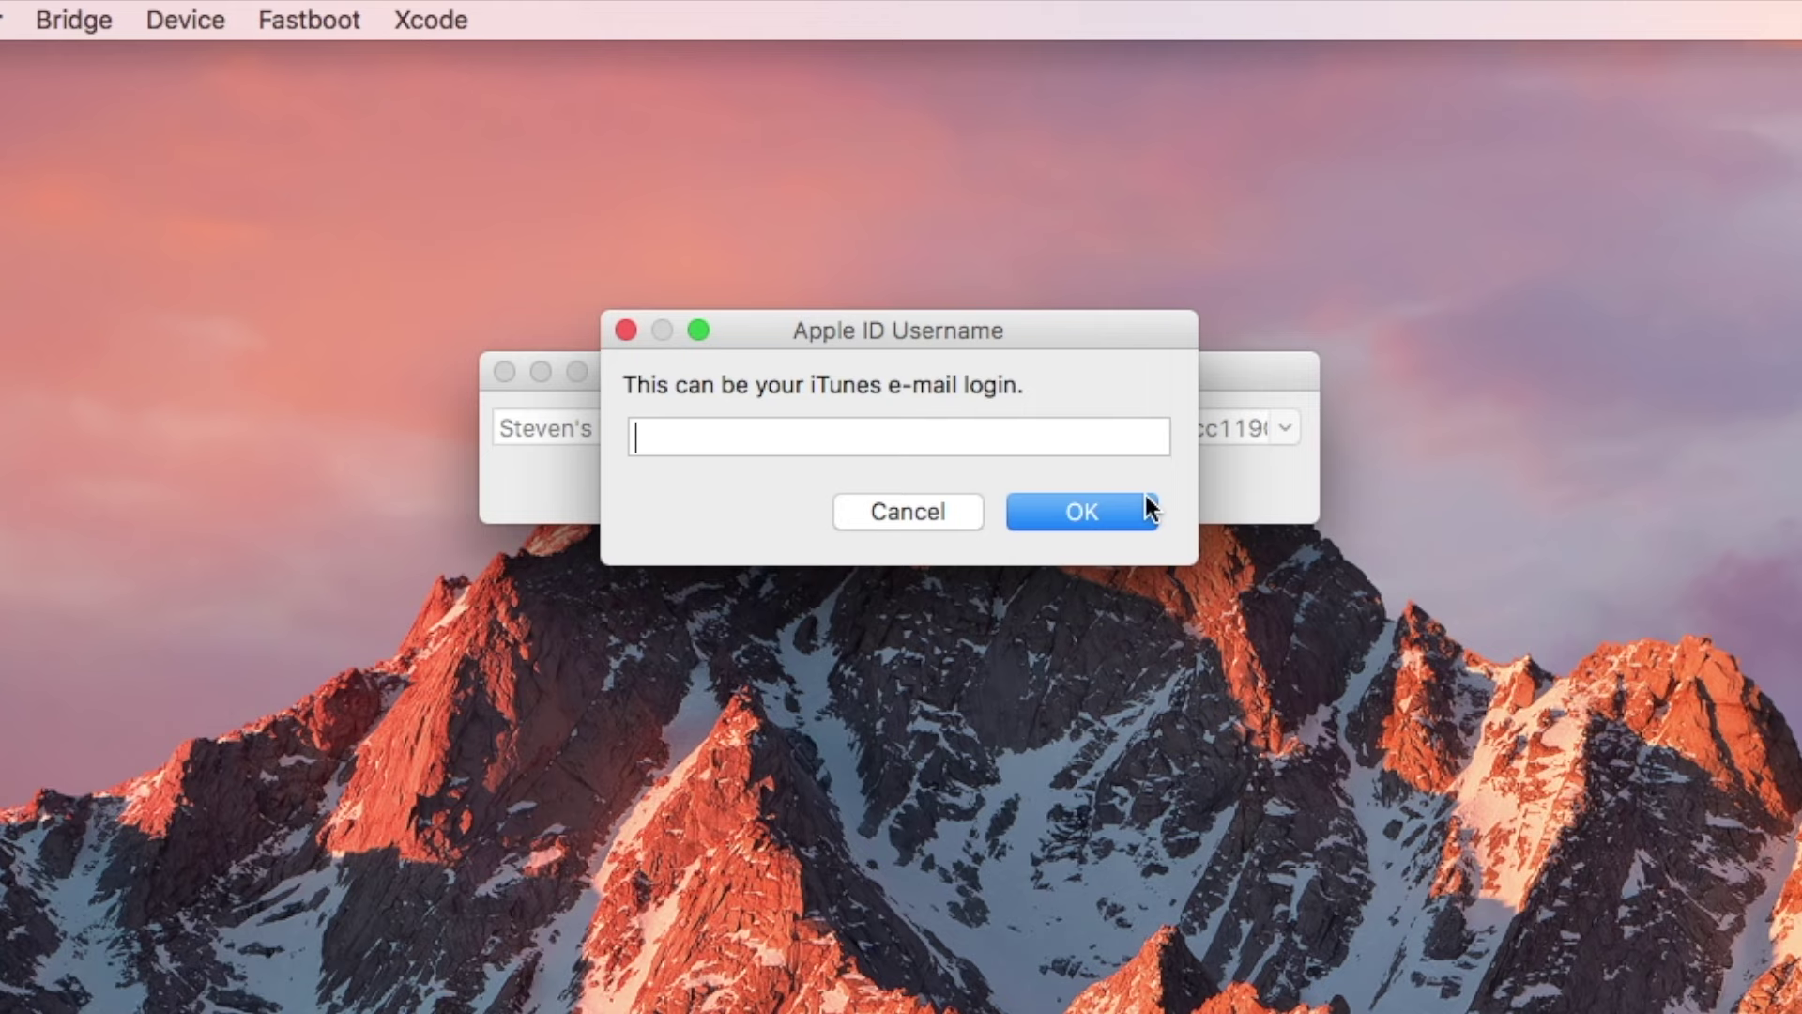
# - Paste the Apple ID username, then confirm the username and password prompts to start signing
pyautogui.press('super+v')
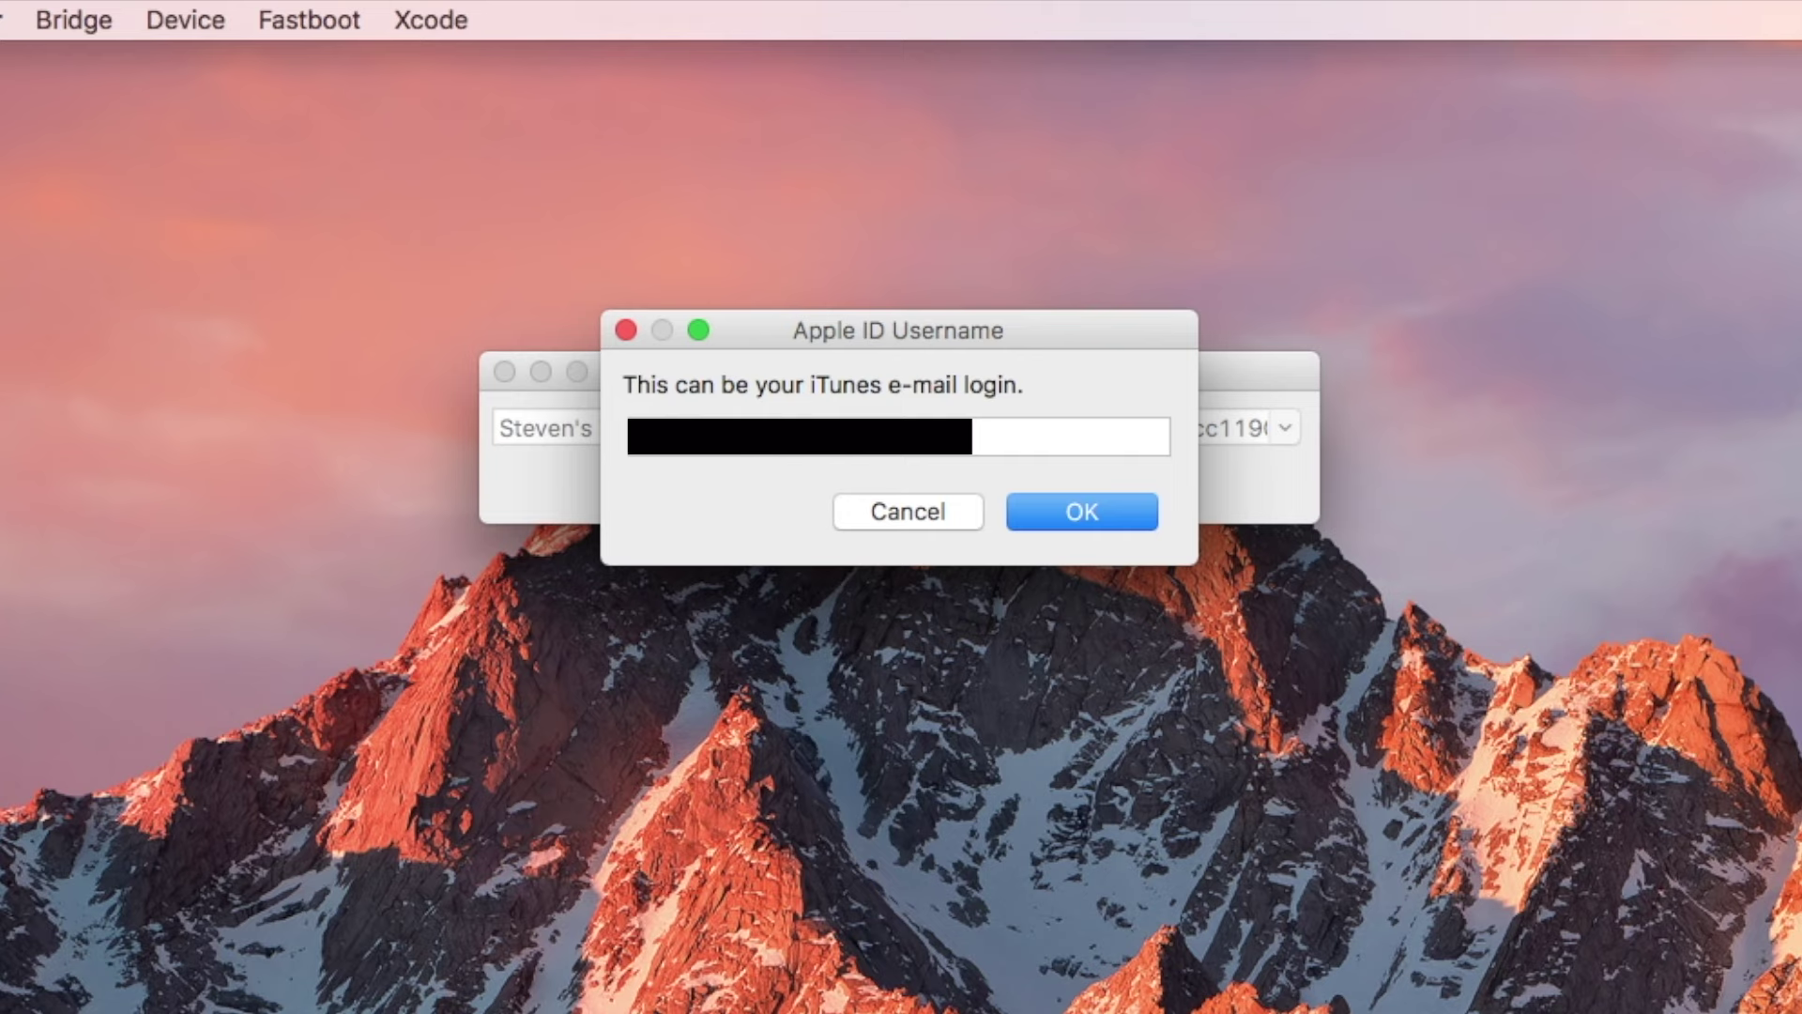
pyautogui.press('Return')
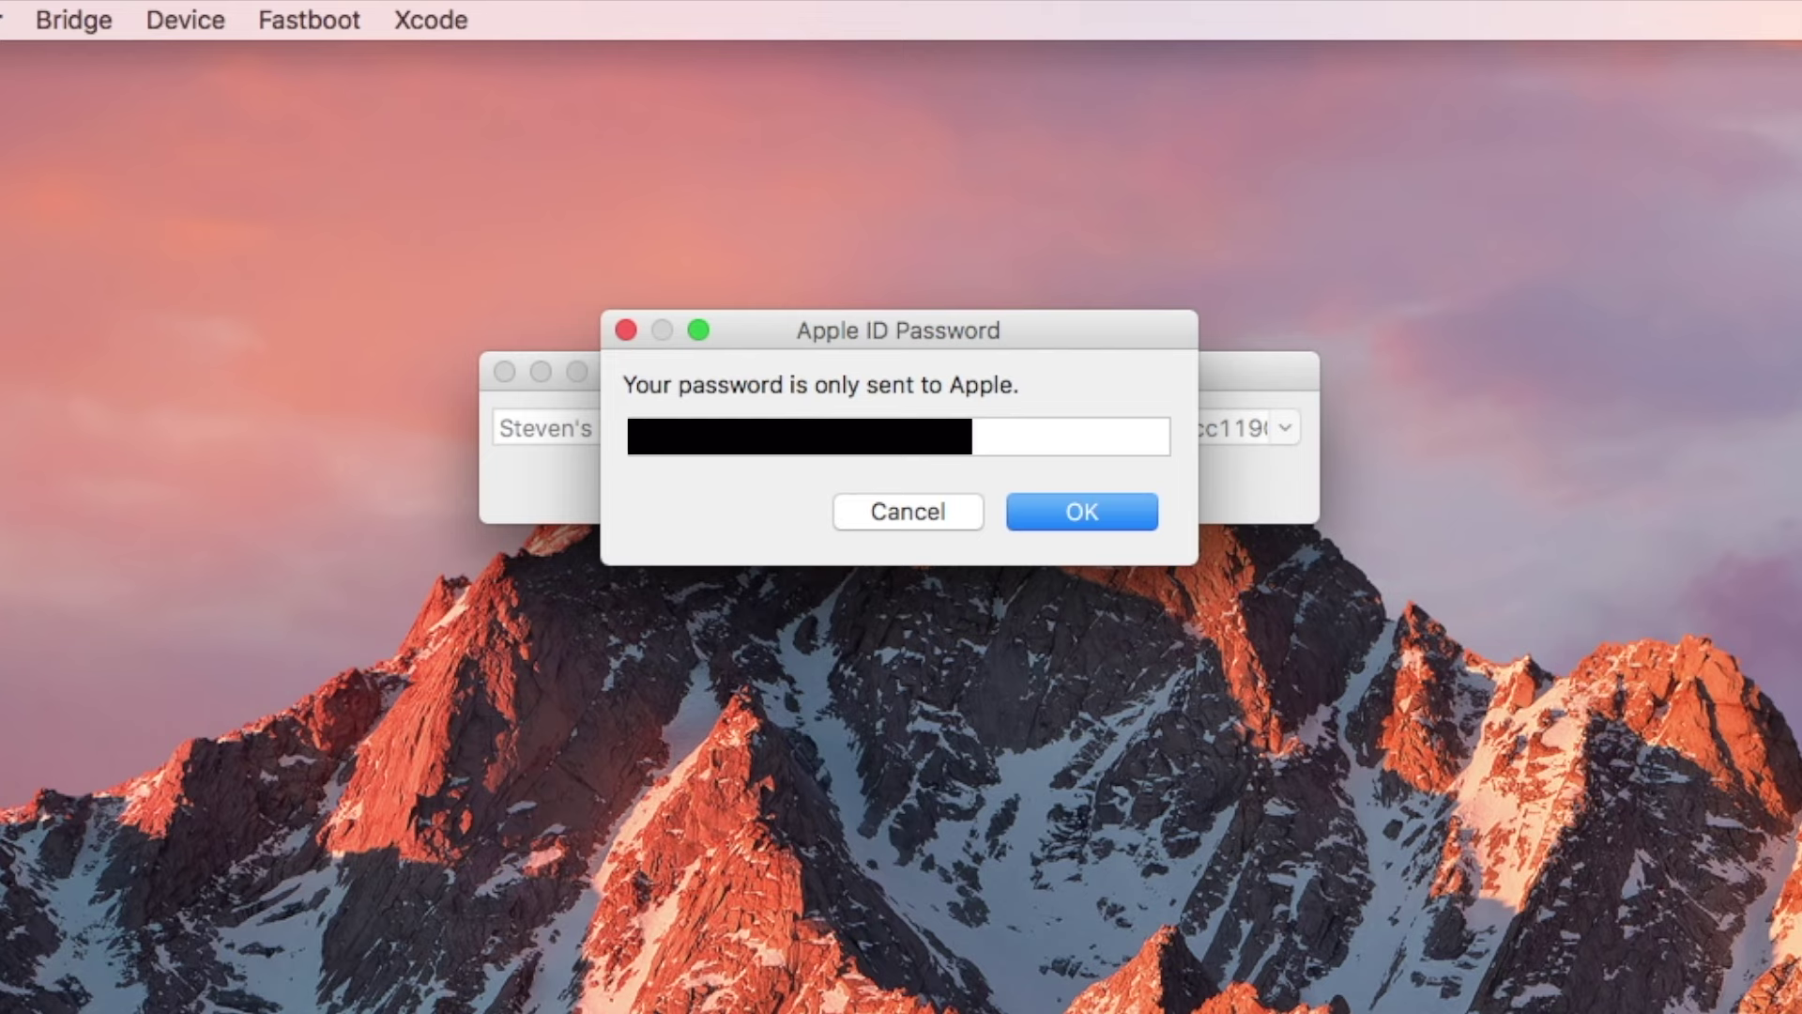
pyautogui.press('Return')
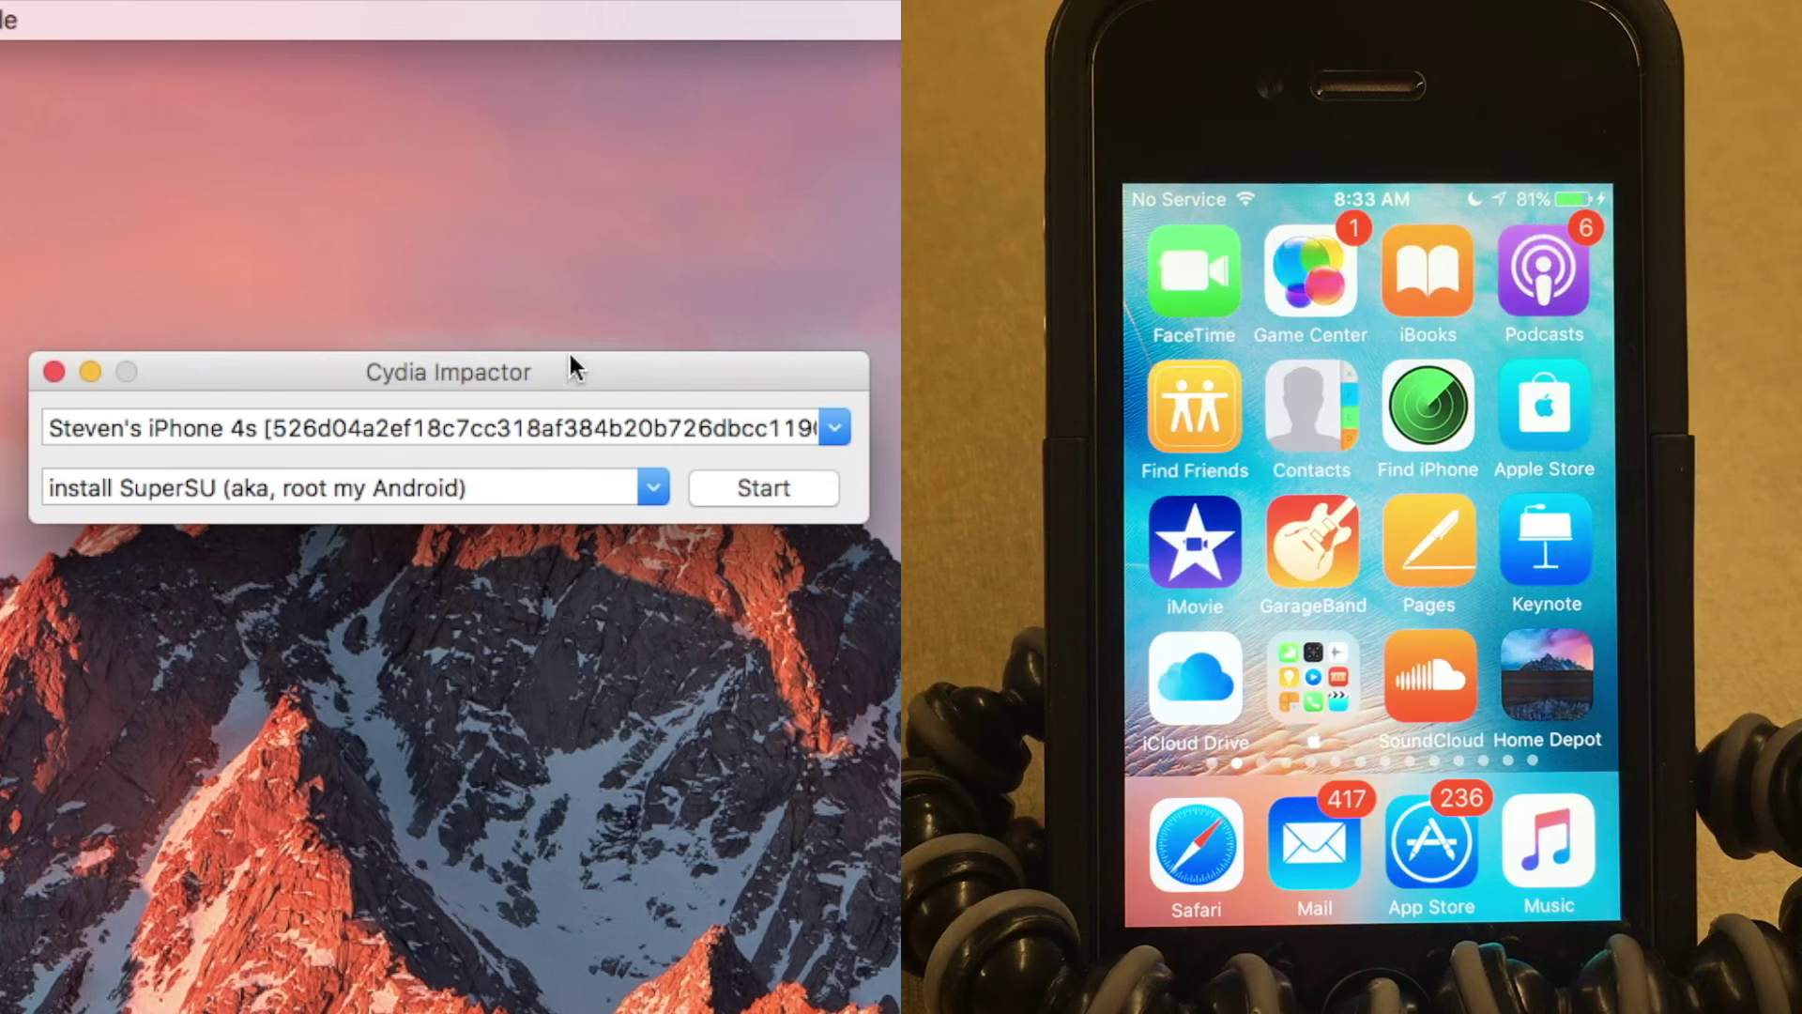
# - Move the Cydia Impactor window to a new position on screen
pyautogui.moveTo(521, 371); pyautogui.dragTo(609, 409)
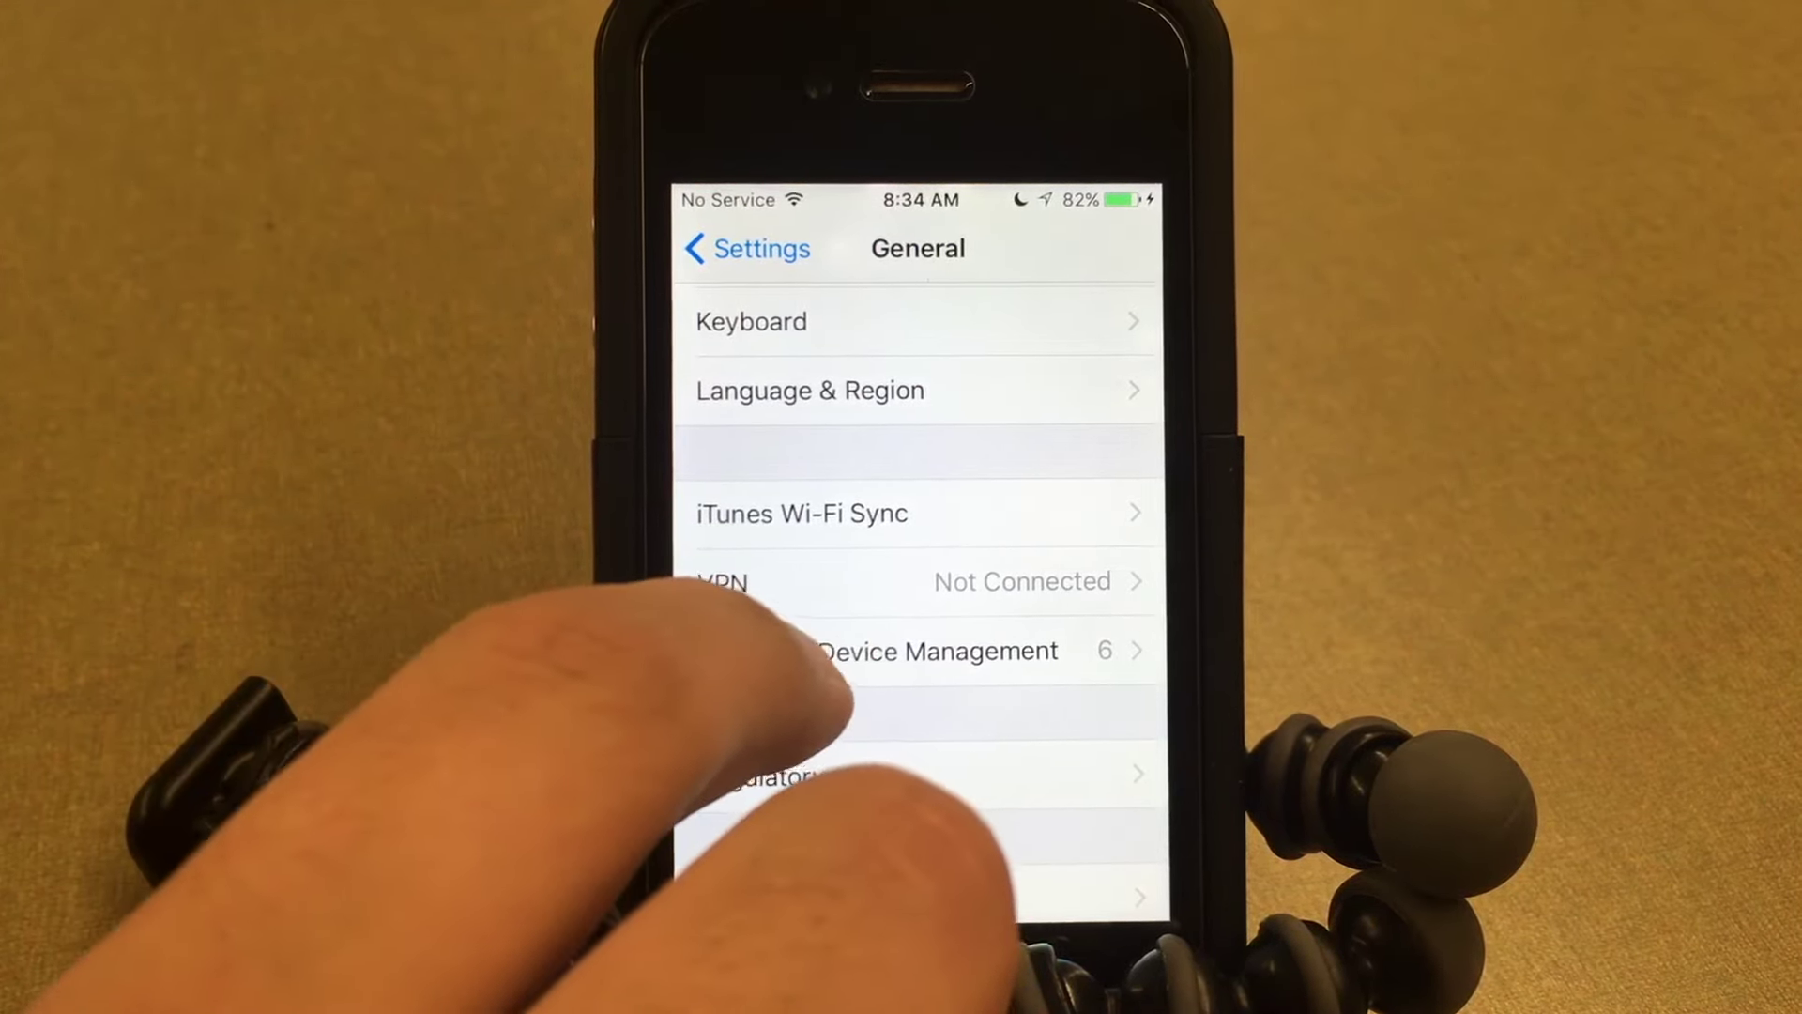
# - Open Profiles & Device Management in the iPhone's General settings
pyautogui.click(846, 651)
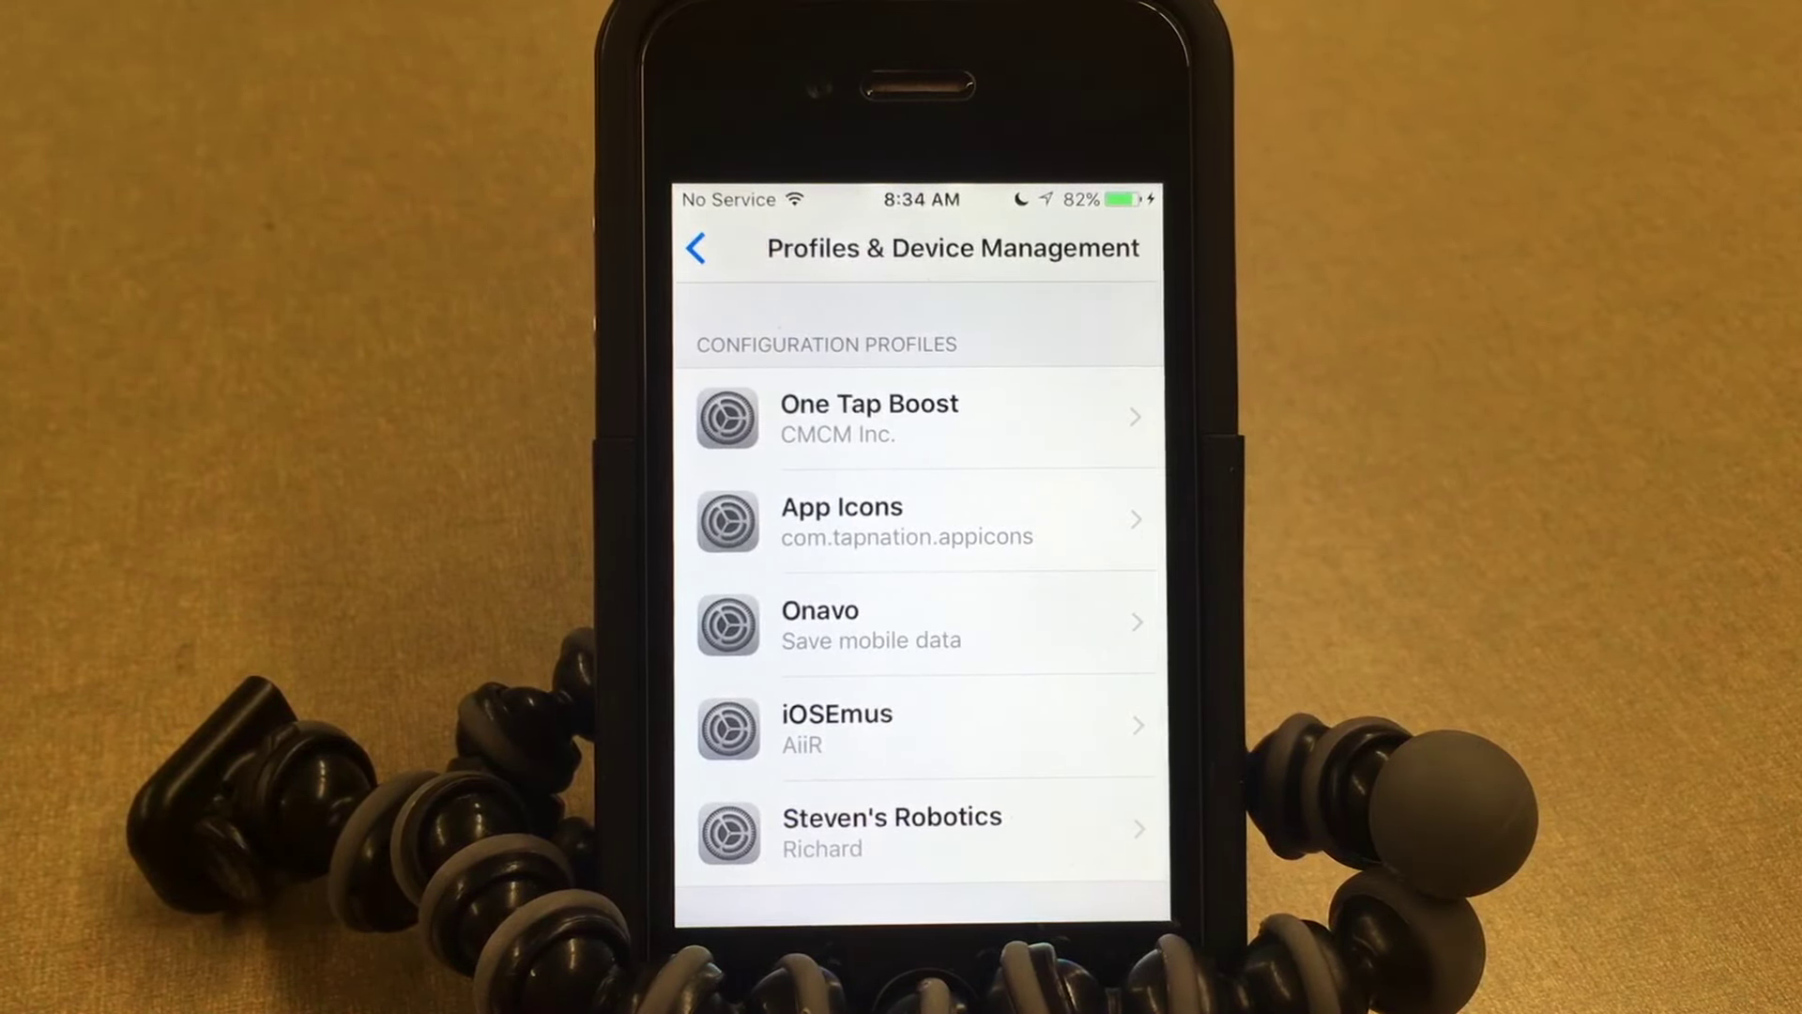
pyautogui.scroll(-2, 922, 592)
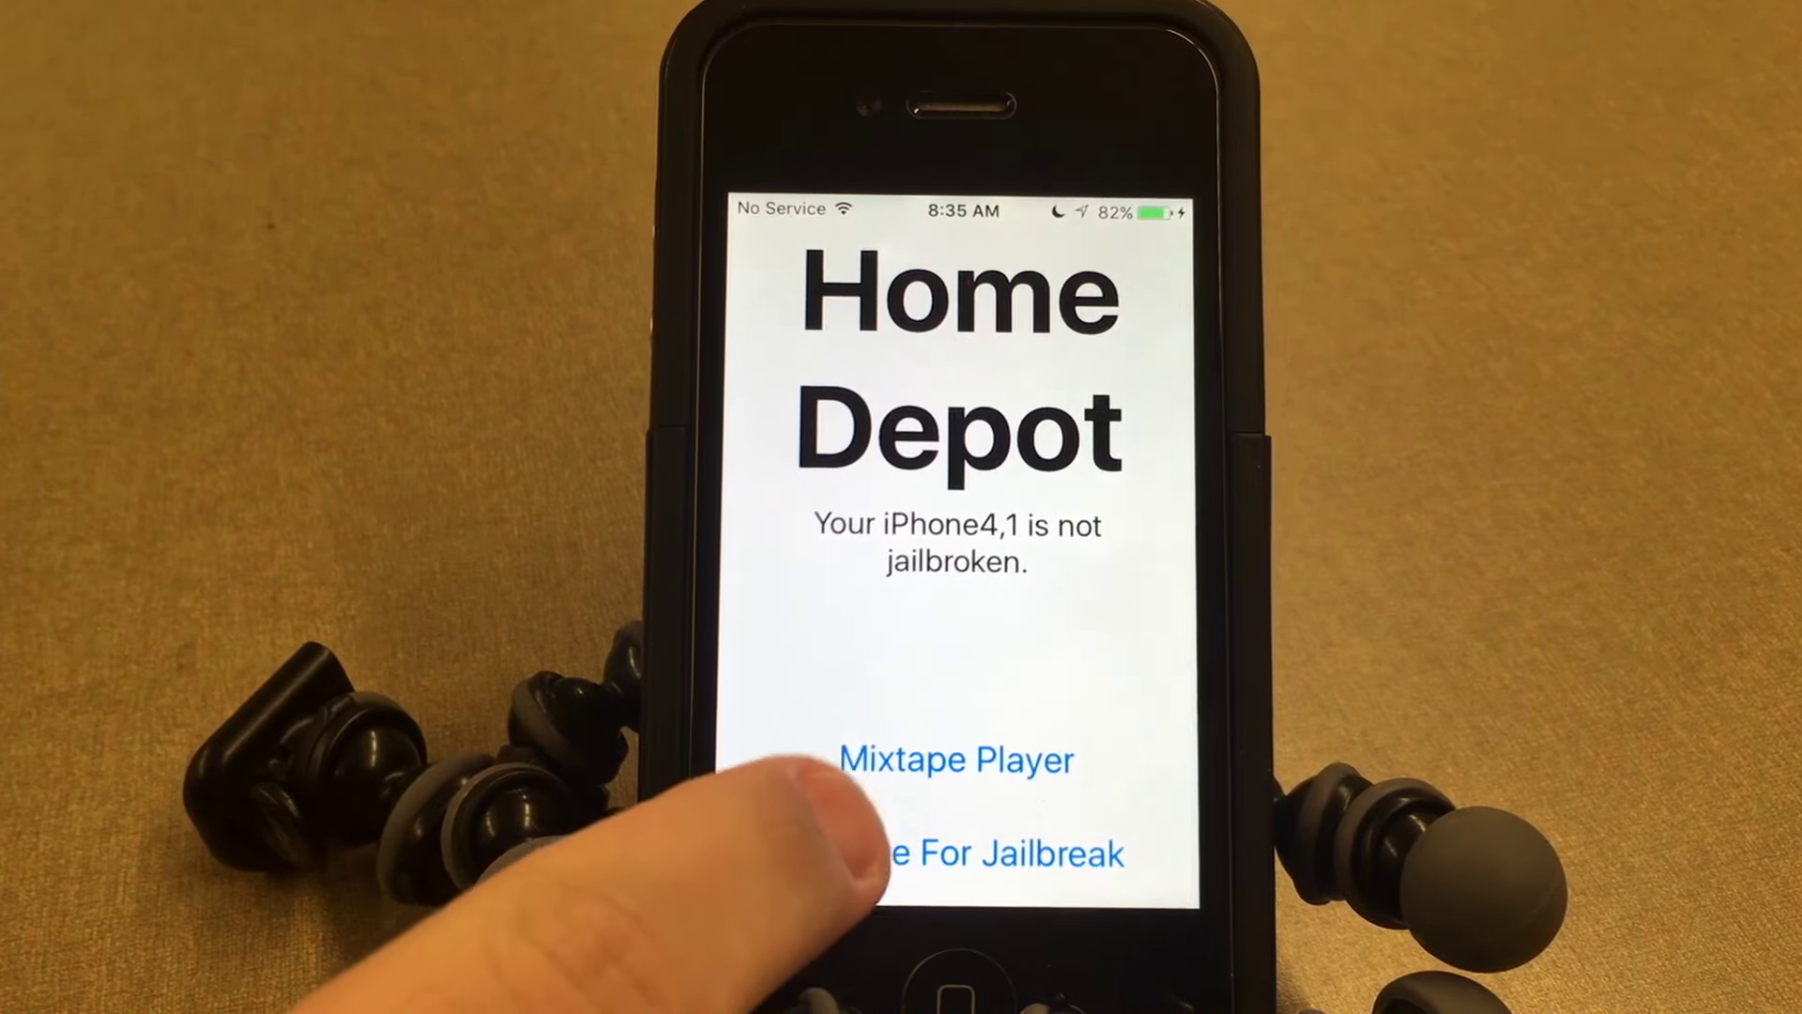
# - Accept Home Depot's terms, skip the mixtape notice, and install Cydia using the provided offsets
pyautogui.click(903, 853)
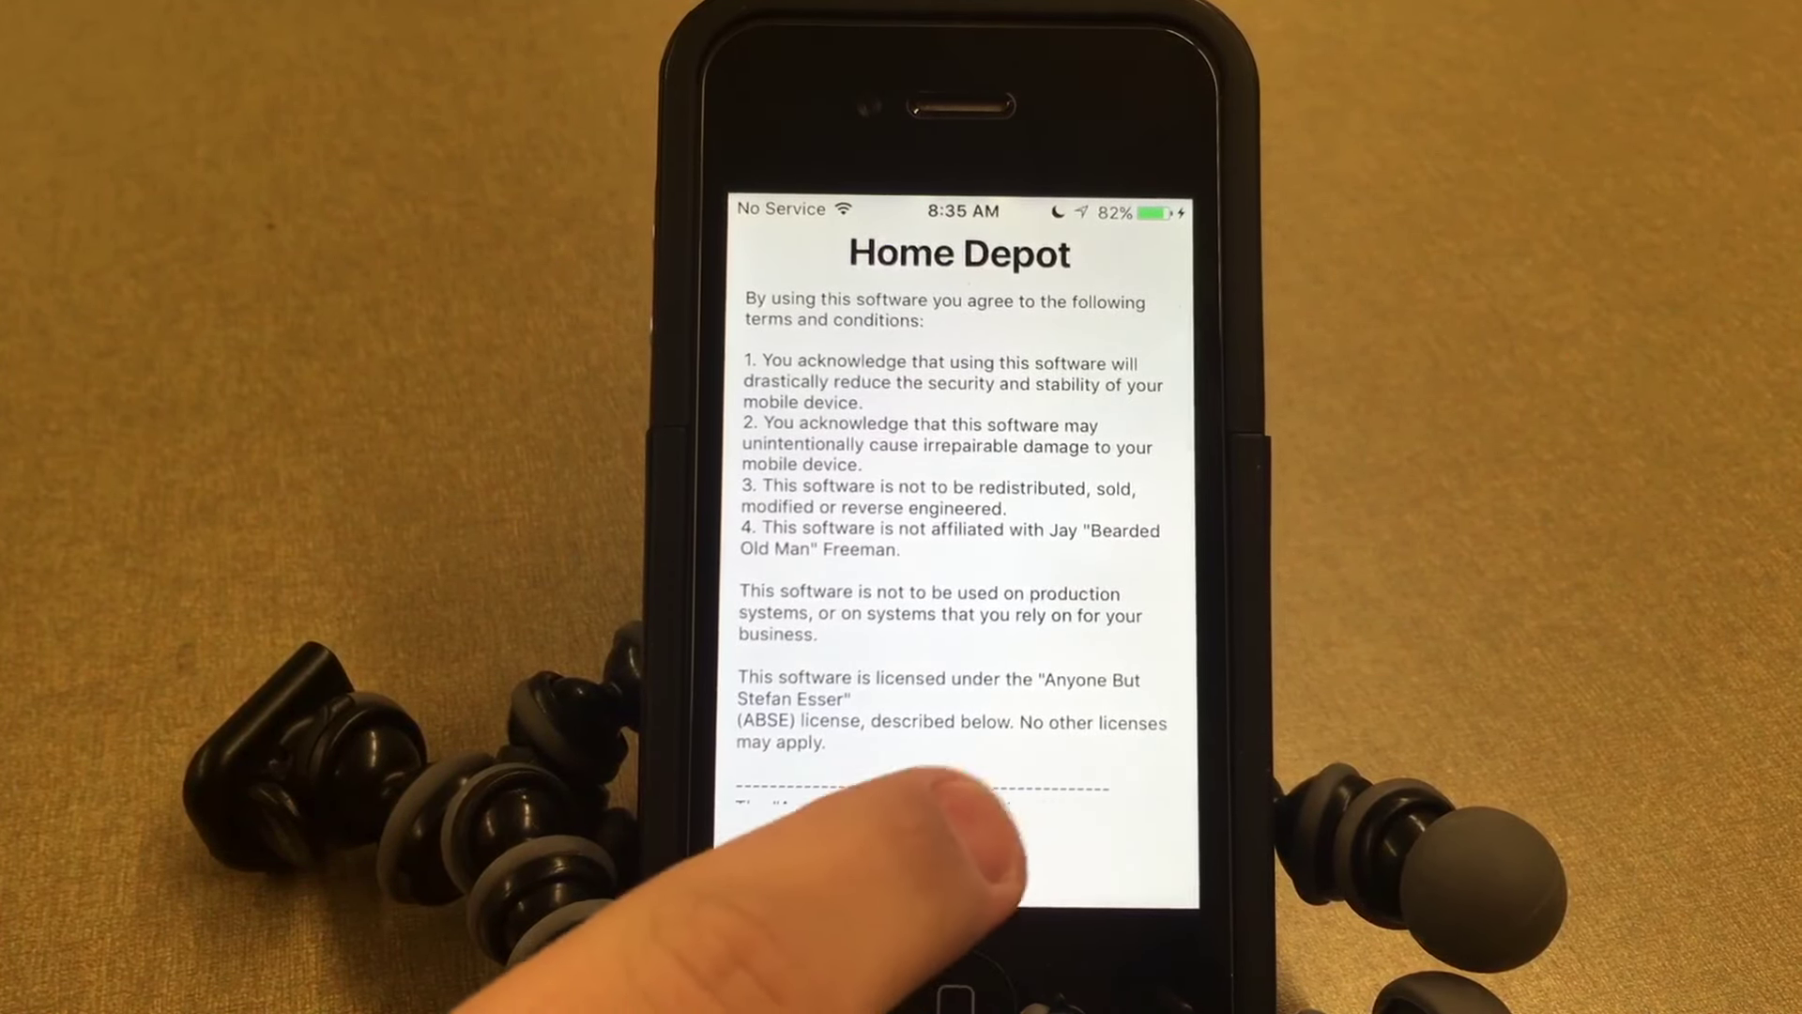
pyautogui.click(954, 853)
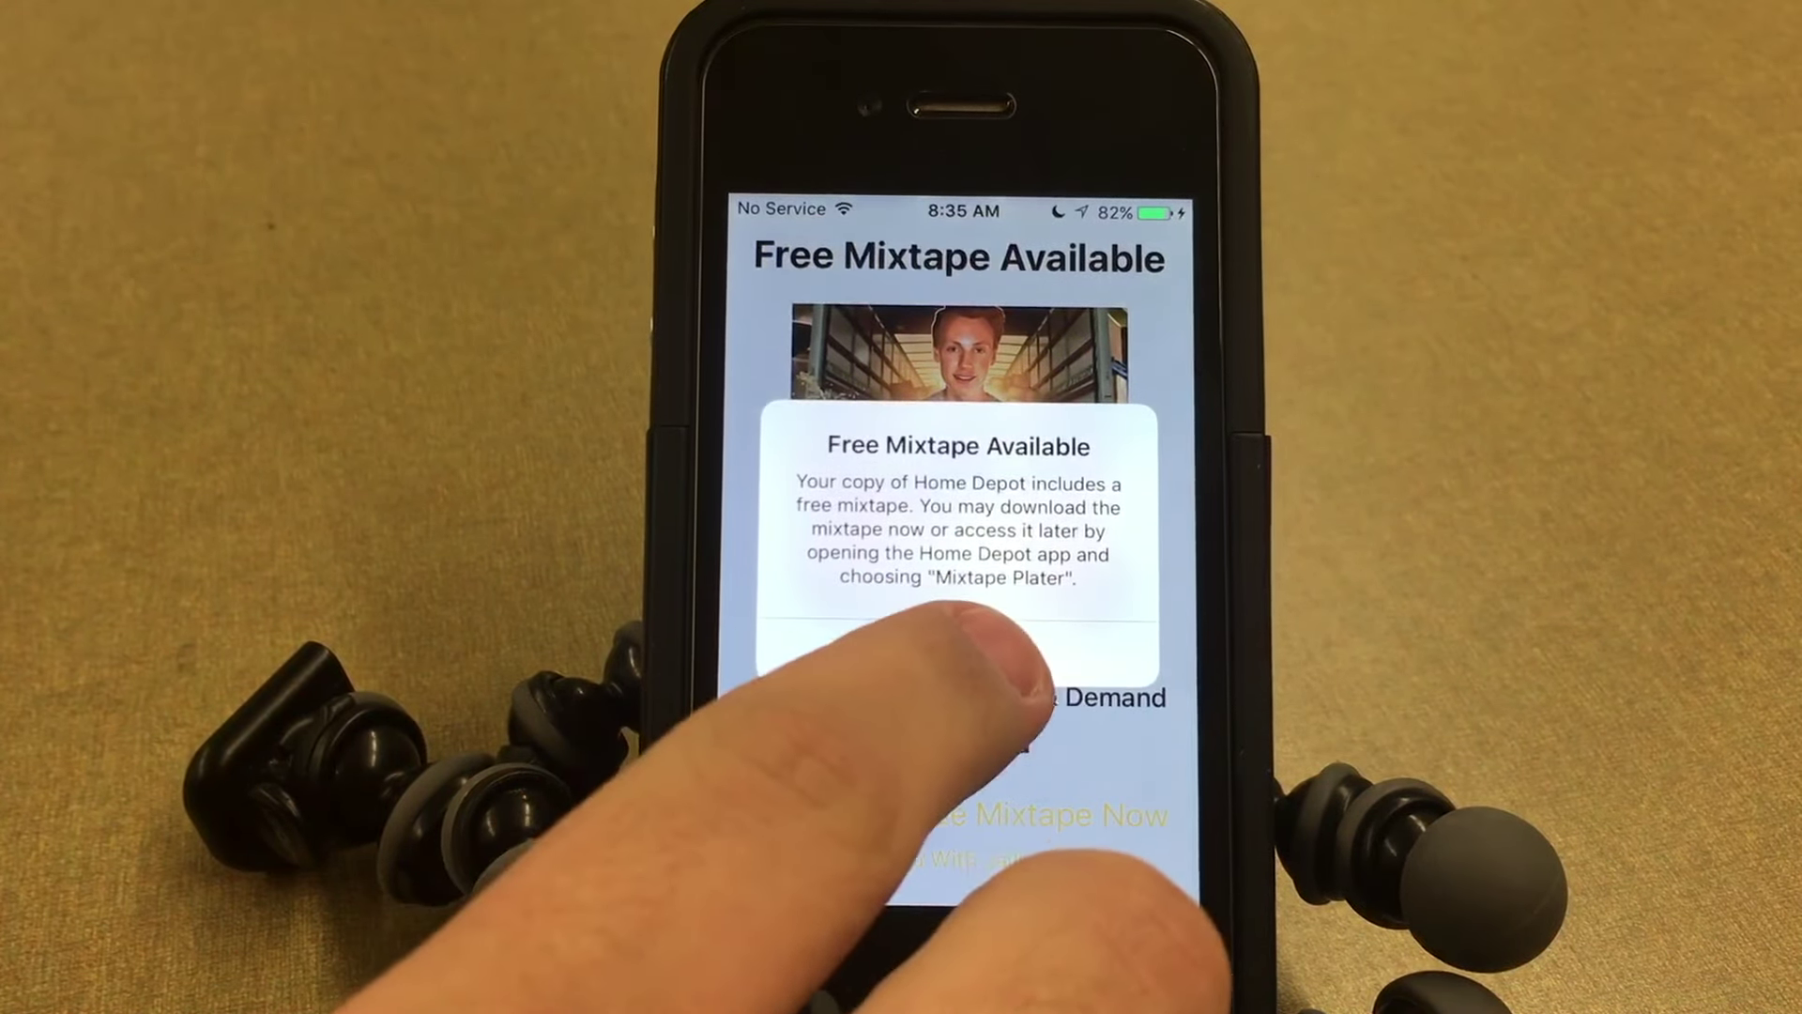
pyautogui.click(958, 652)
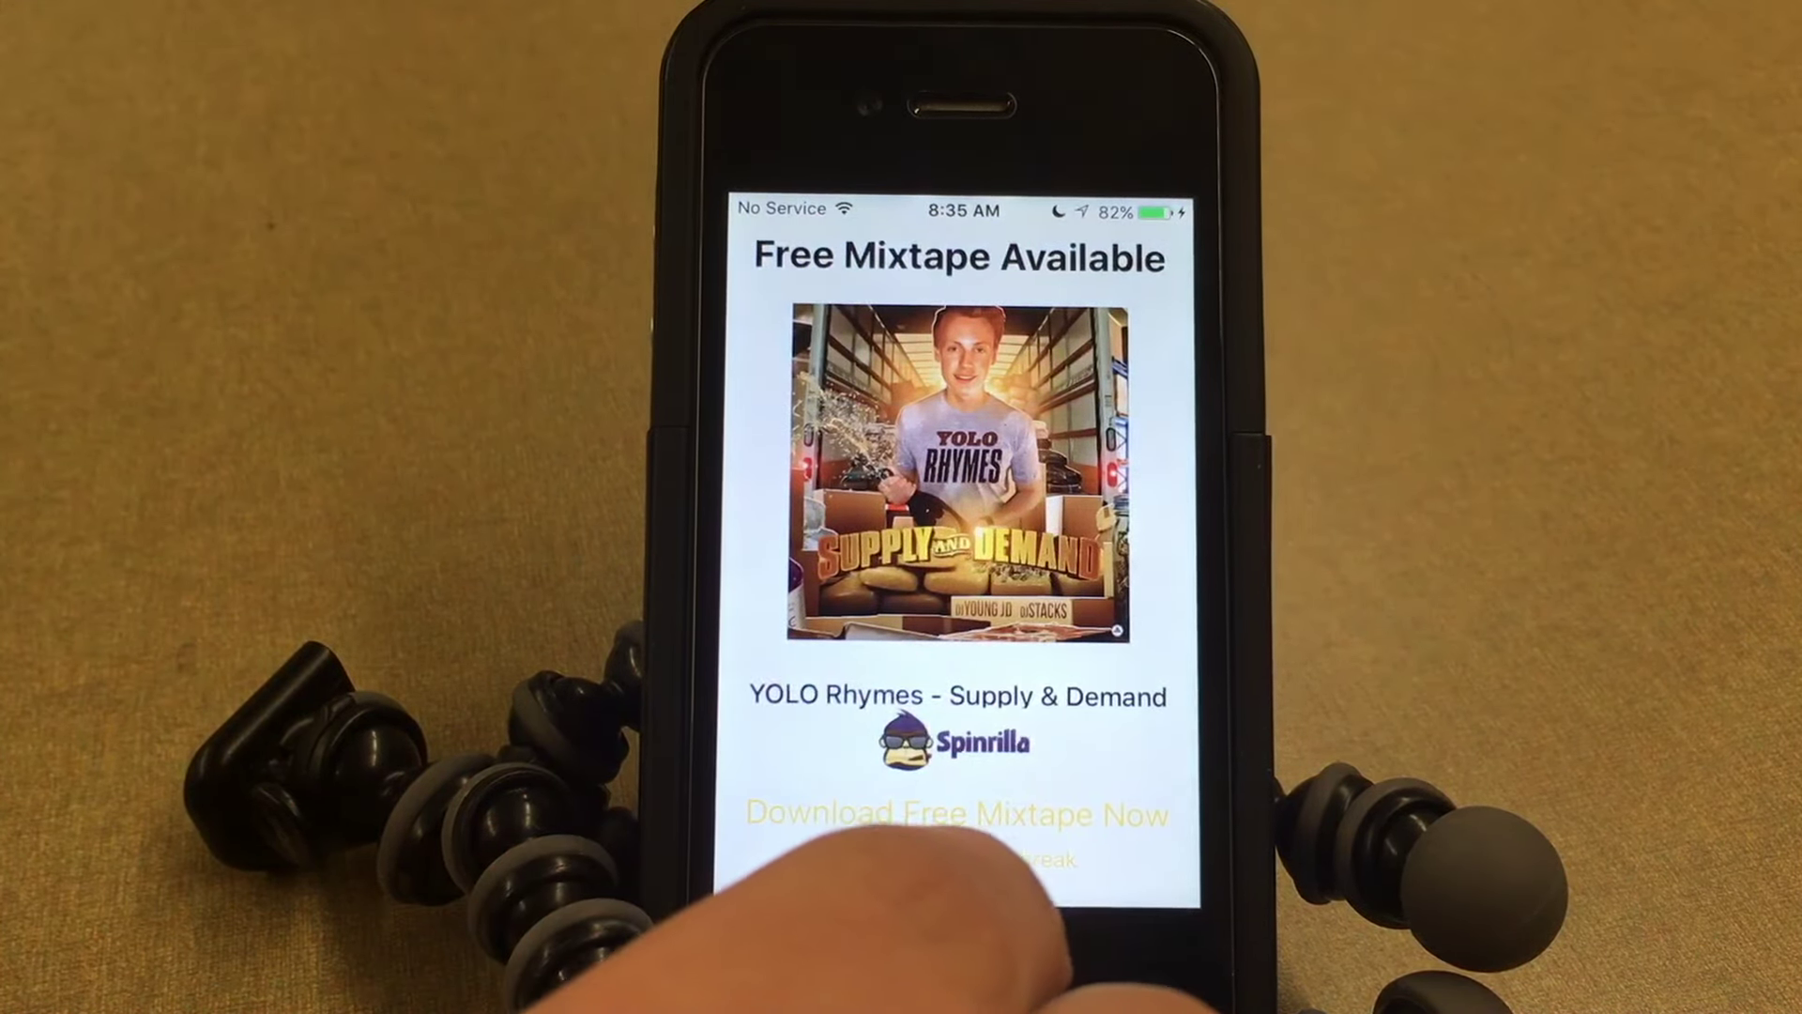
pyautogui.click(902, 814)
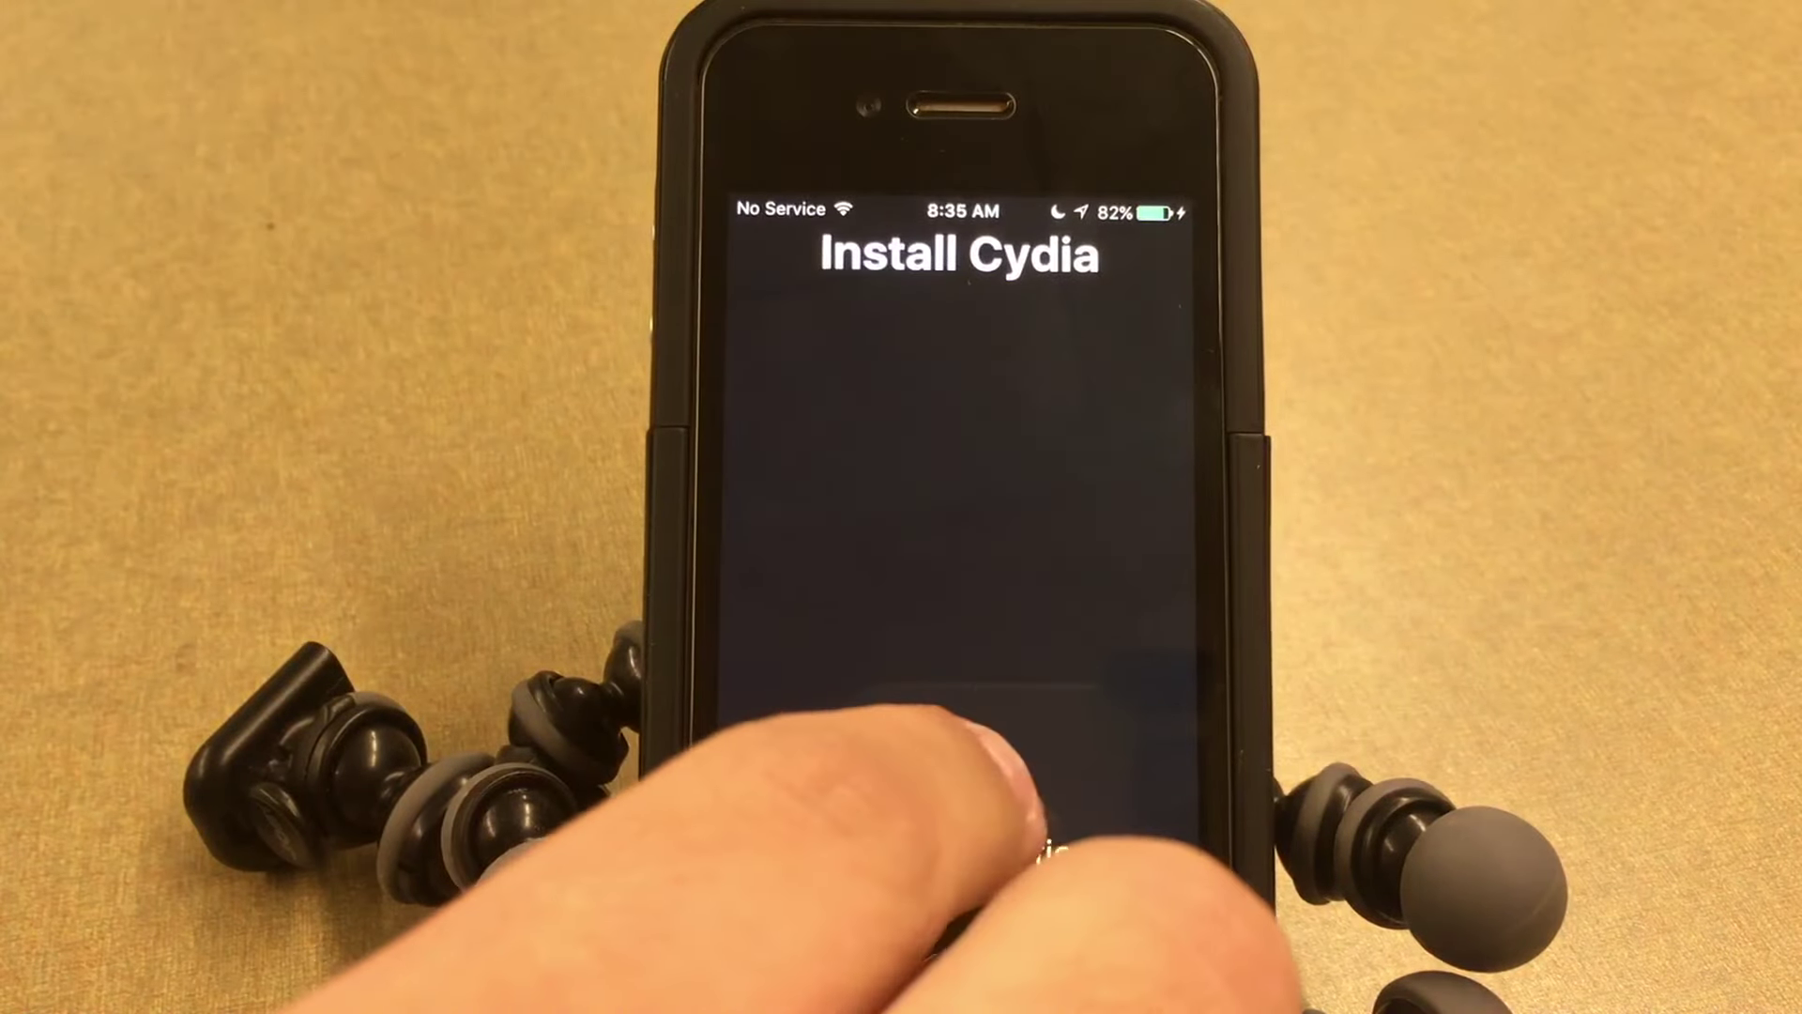
pyautogui.click(958, 852)
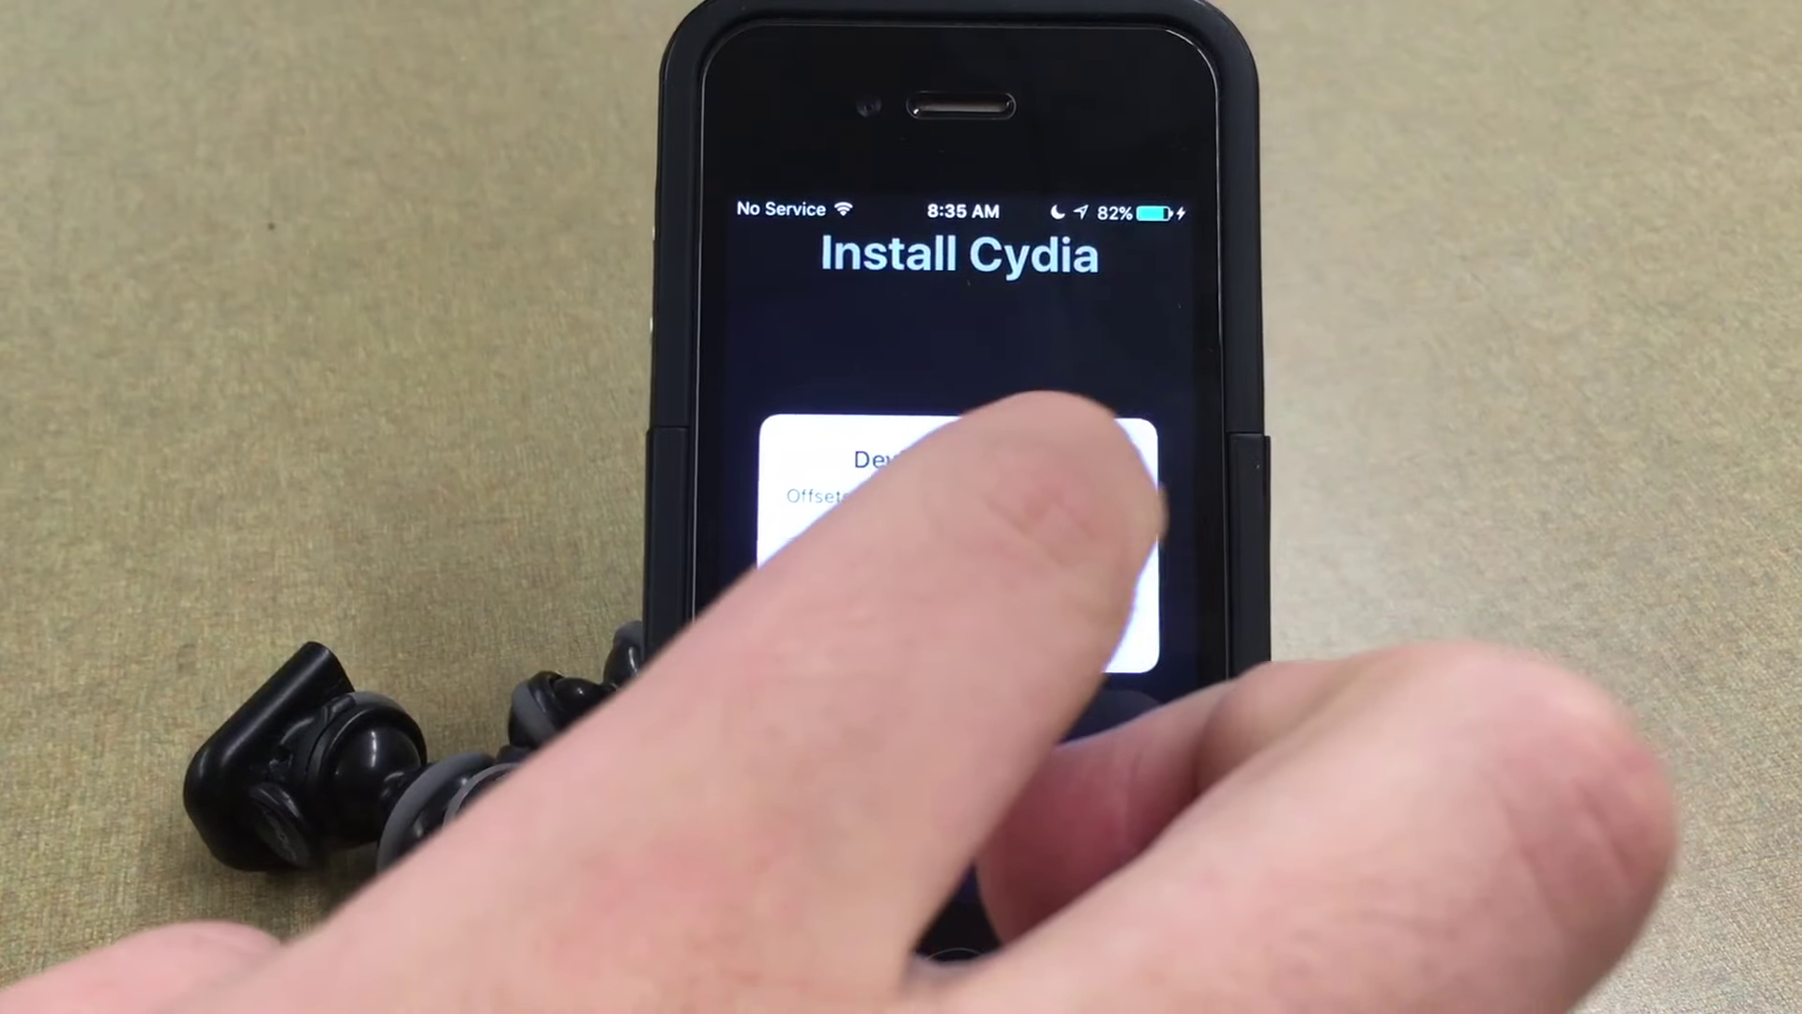
pyautogui.click(958, 574)
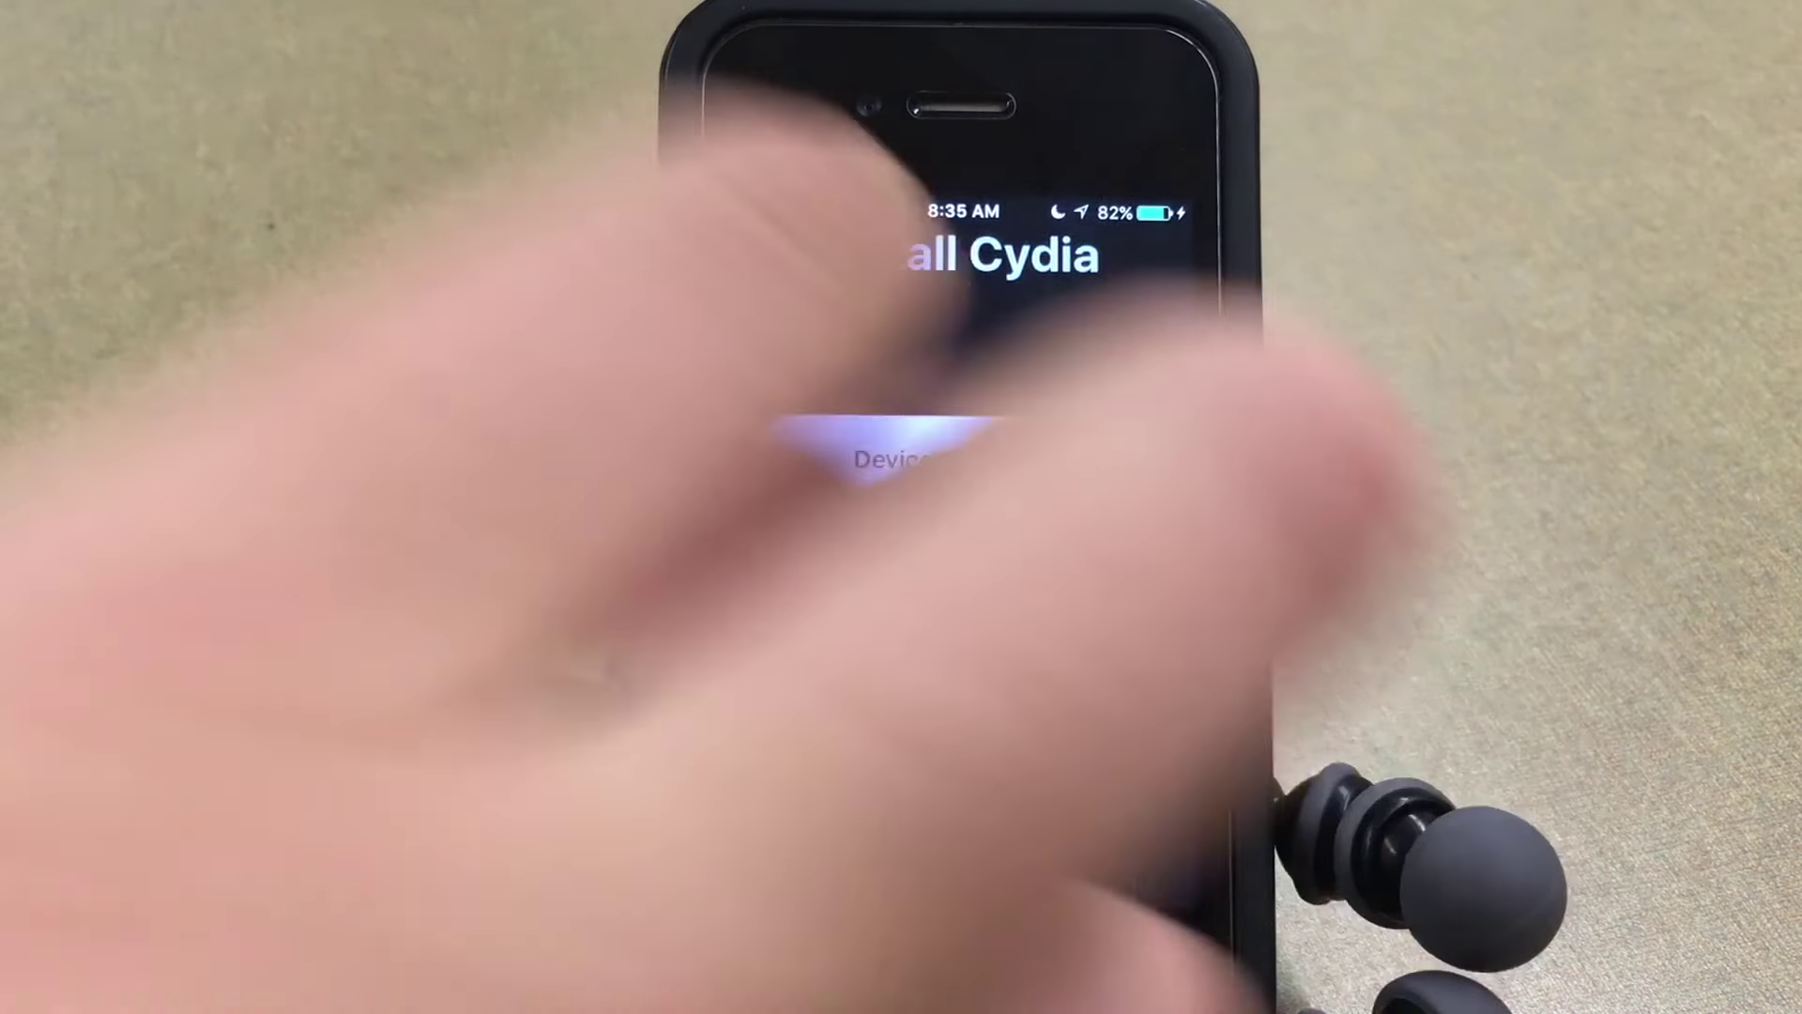